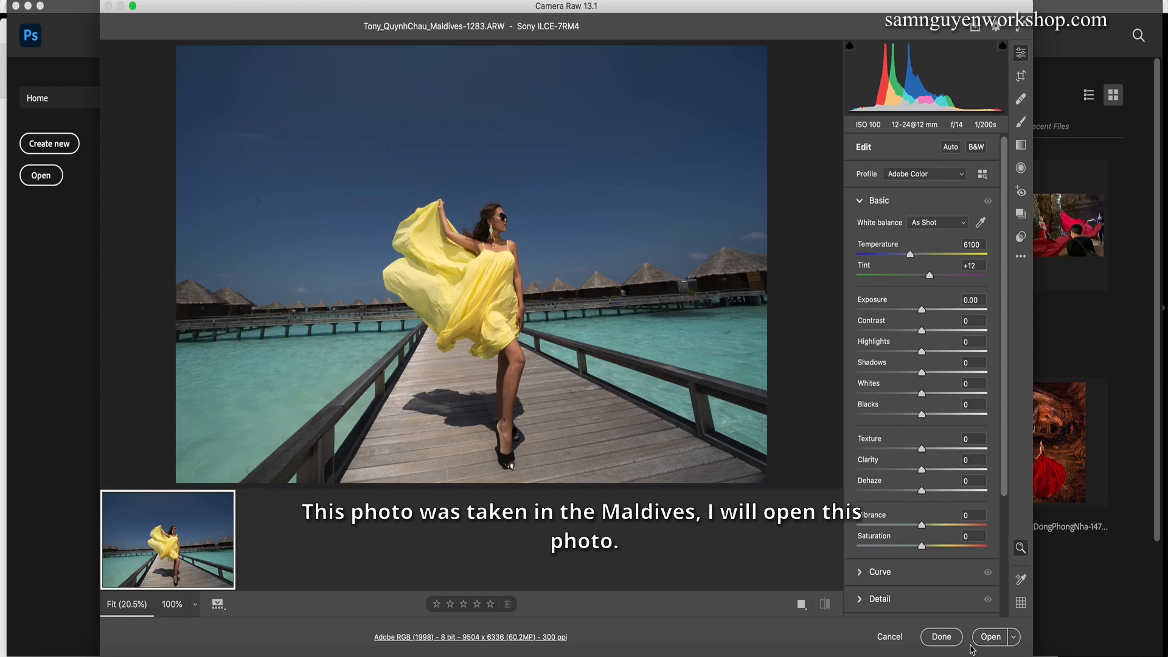
- Open the raw photo for editing and crop it on a duplicate layer at 7952 x 5304 px to level the horizon
left_click(986, 642)
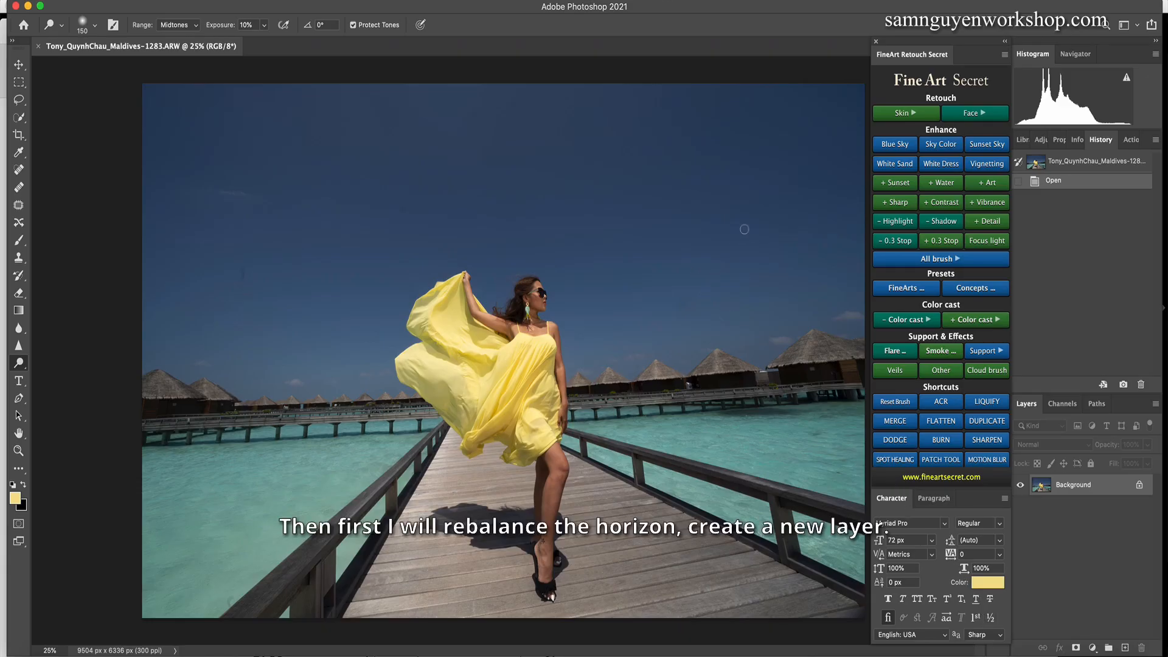
left_click(897, 399)
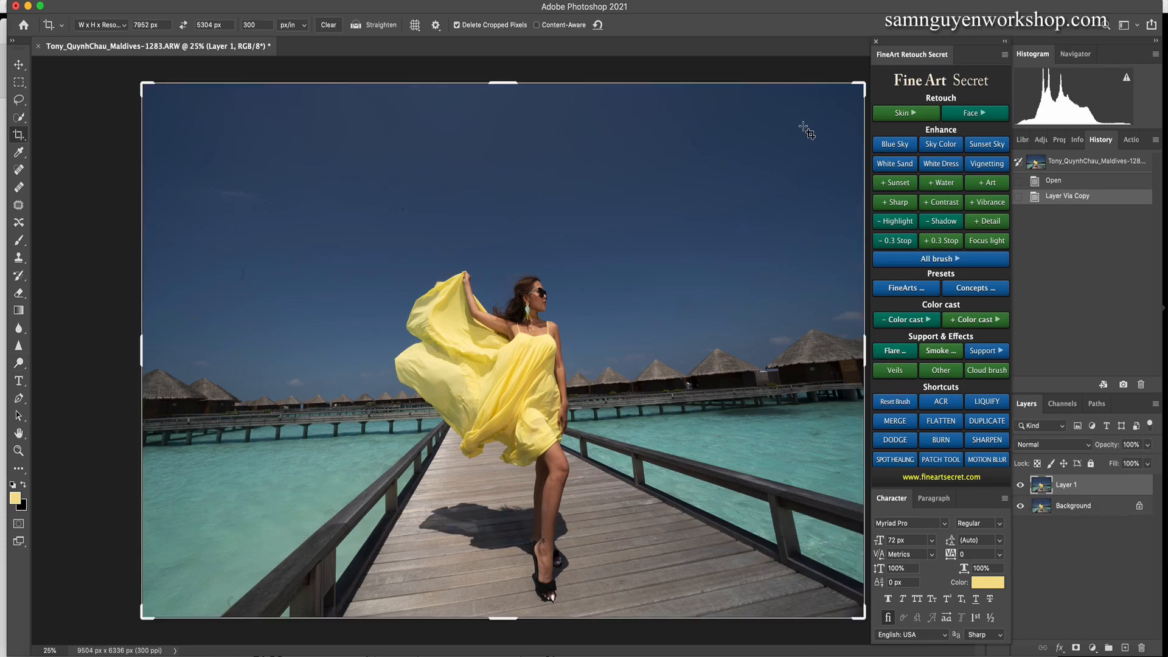
left_click_drag(862, 85, 823, 129)
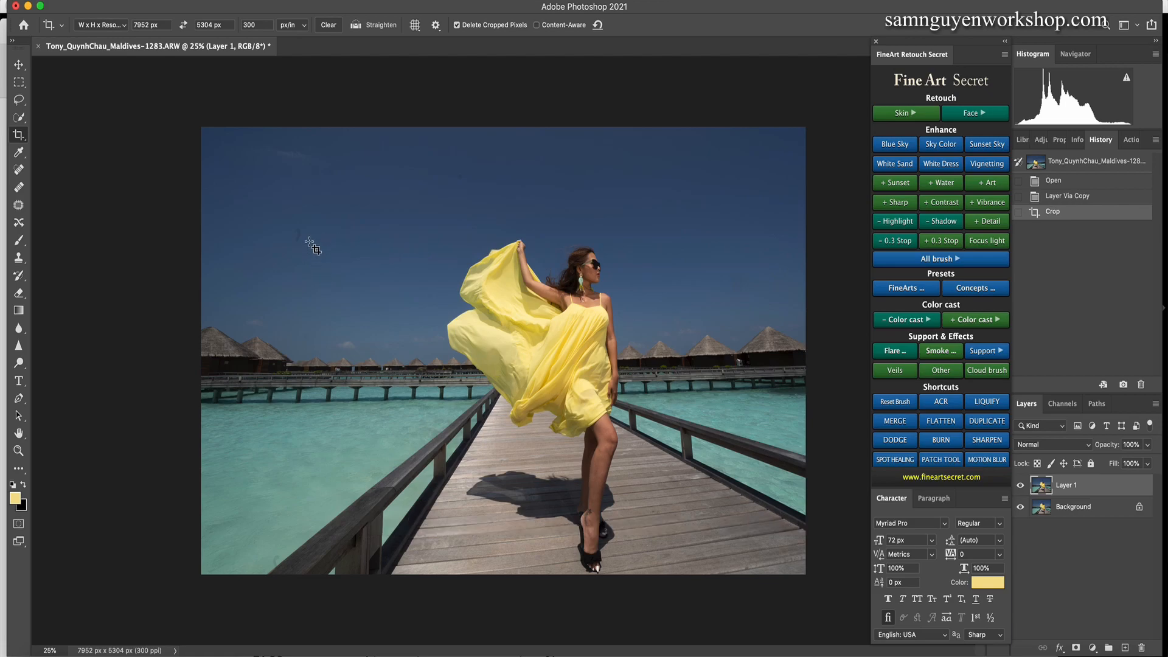
- Lasso the two dark spots in the sky on either side of the woman, fill them and deselect
key("l")
mouse_move(303, 224)
left_mouse_down()
mouse_move(288, 246)
mouse_move(302, 226)
left_mouse_up()
mouse_move(747, 270)
left_mouse_down()
mouse_move(748, 281)
mouse_move(748, 271)
left_mouse_up()
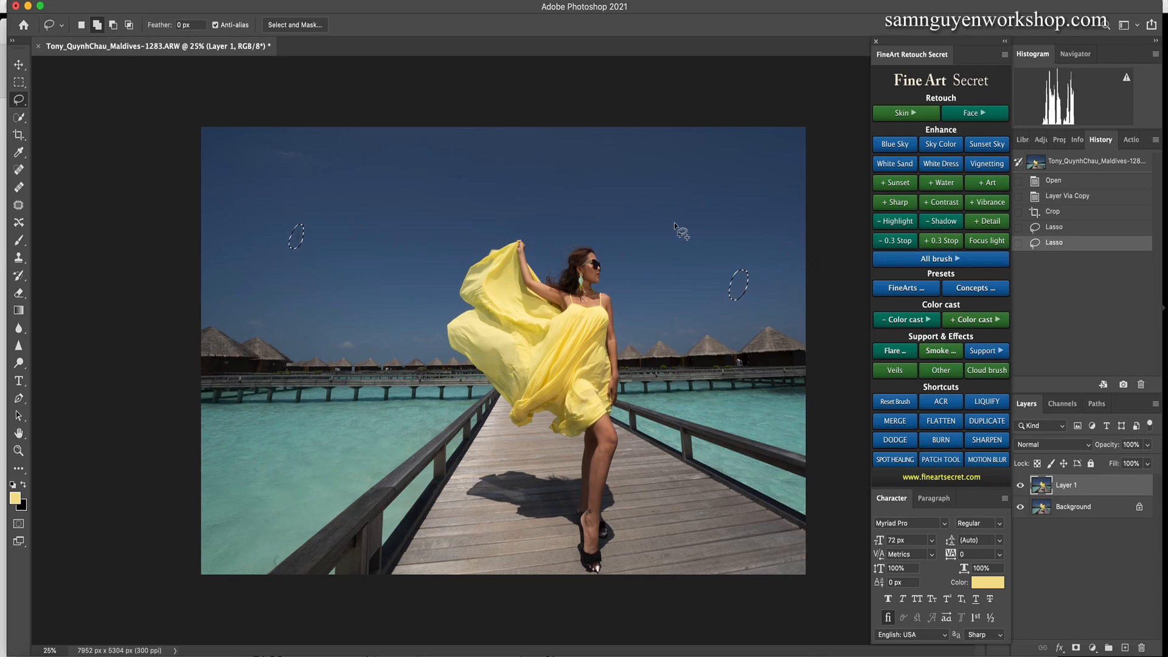
key("shift+Delete")
key("Return")
key("ctrl+d")
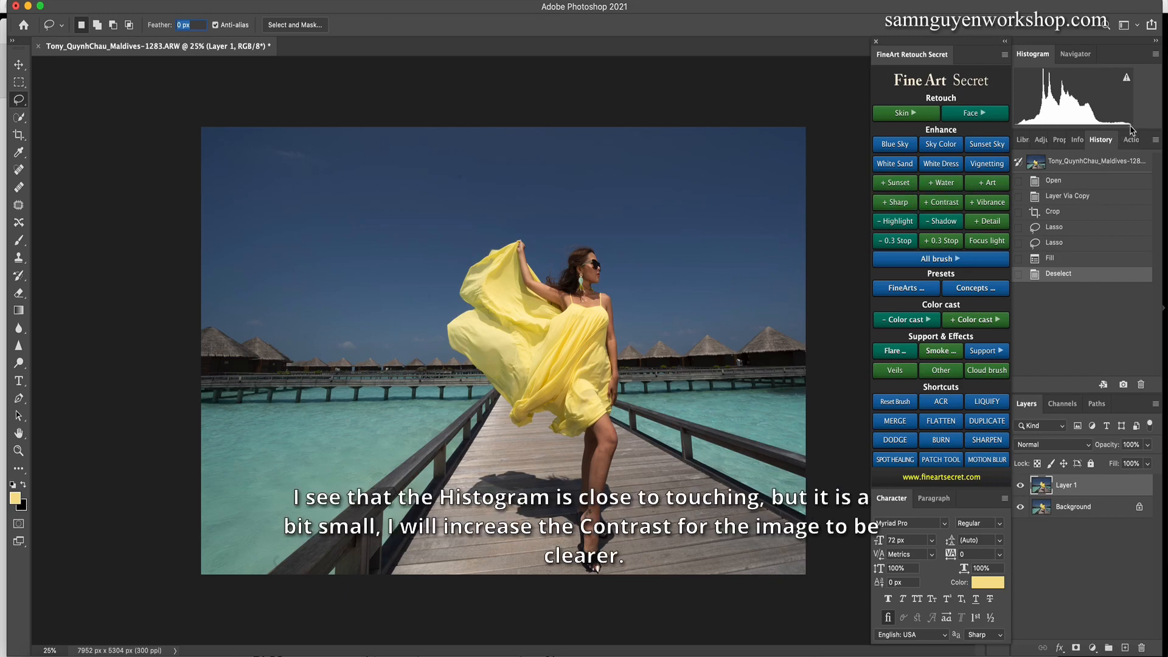
- Apply the FineArt Contrast+ and Water enhancements to the whole photo
left_click(941, 208)
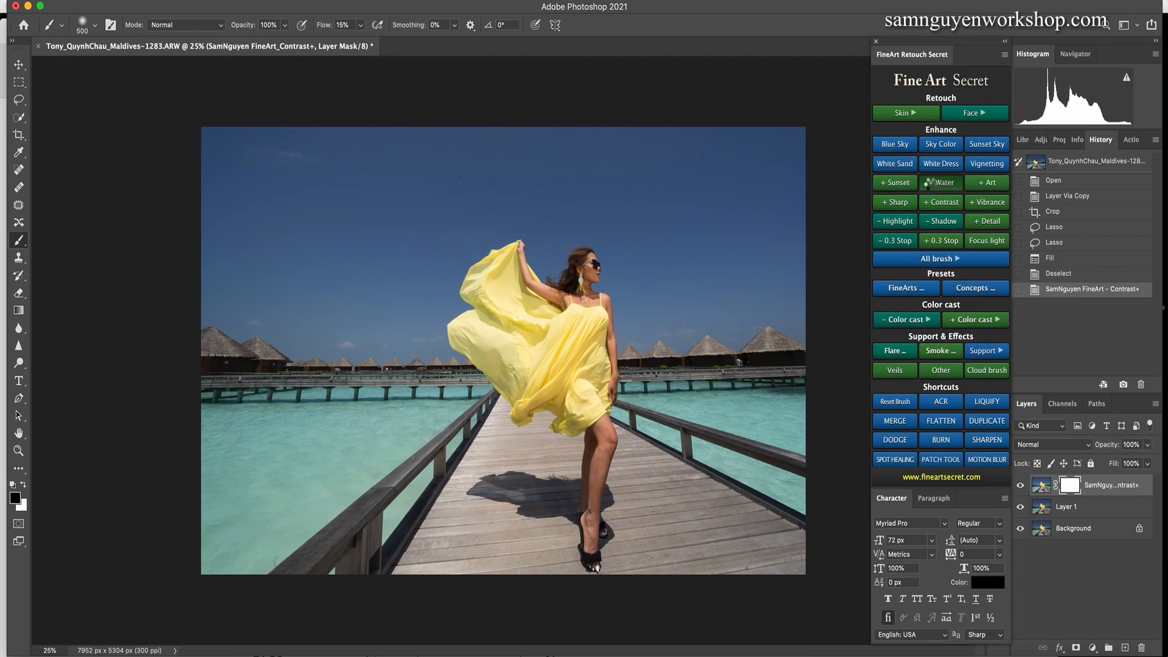
left_click(937, 184)
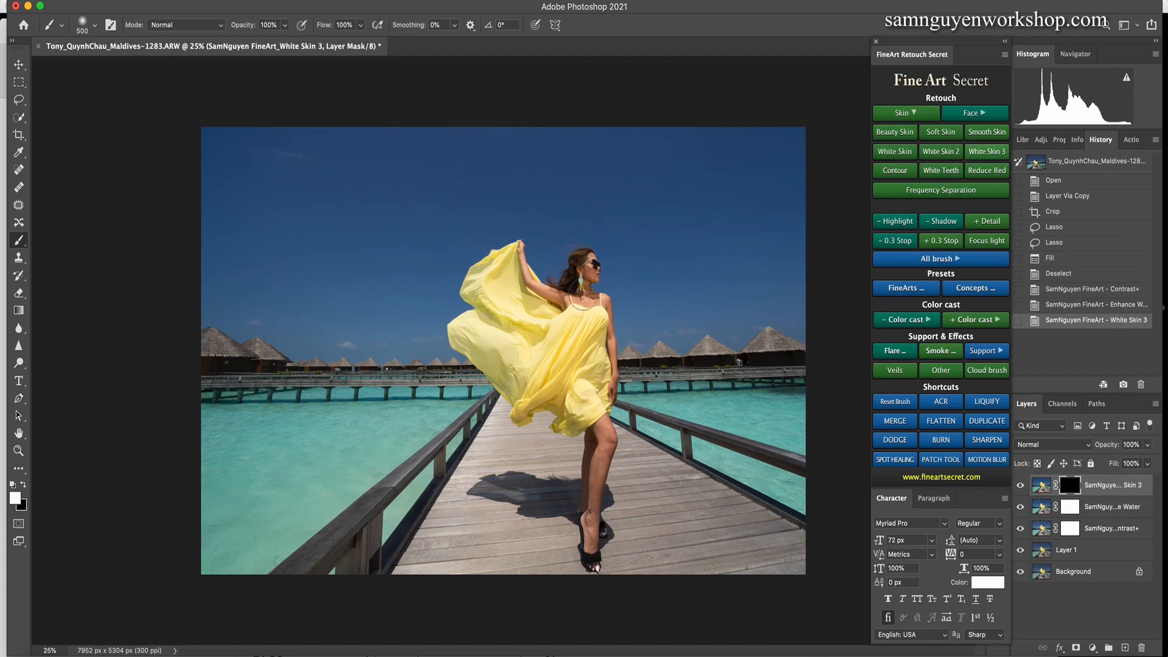
- Apply the White Skin 3 effect and paint its mask over the woman's face, arms and legs with an 800 px brush
key("]")
mouse_move(586, 266)
left_mouse_down()
mouse_move(601, 321)
mouse_move(588, 565)
left_mouse_up()
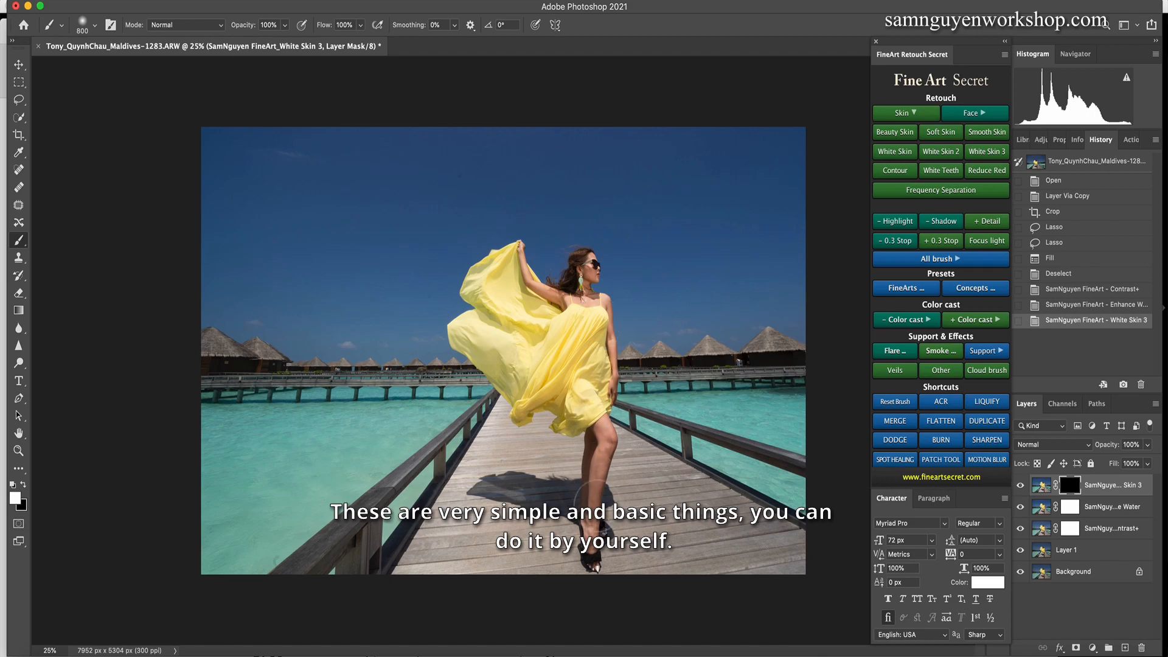
mouse_move(616, 469)
left_mouse_down()
mouse_move(611, 386)
mouse_move(546, 280)
left_mouse_up()
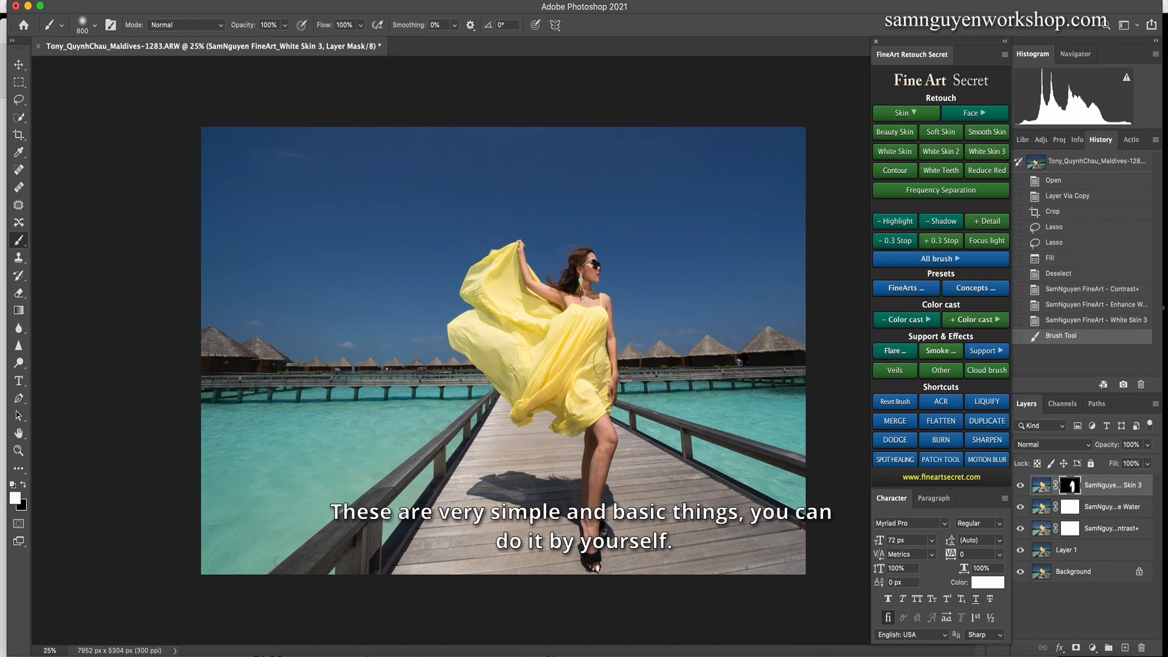
- Group and merge all layers above the Background, and compare the result with the original by toggling its visibility
left_click(1063, 555)
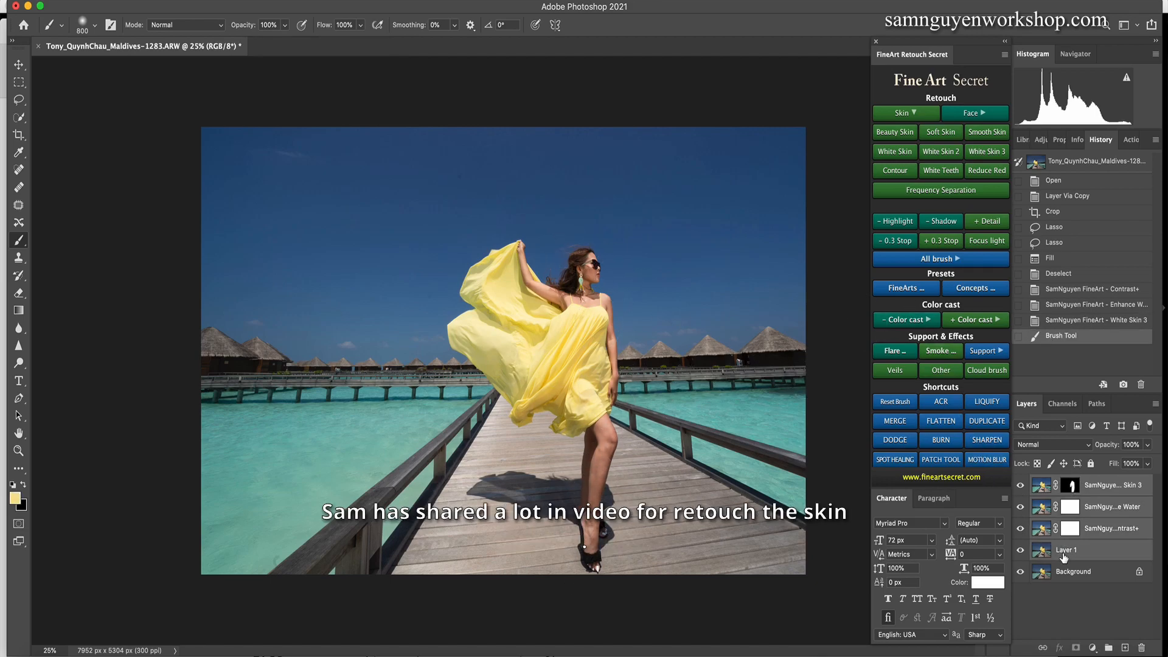
key("super+g")
key("super+e")
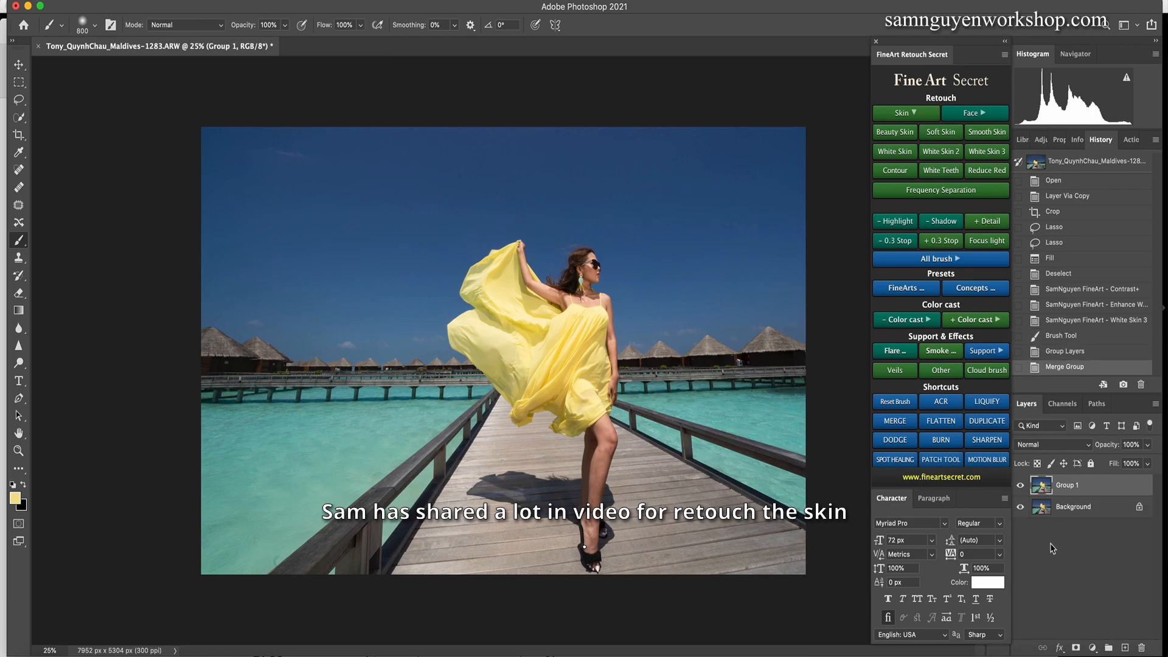
left_click(1022, 486)
left_click(1022, 487)
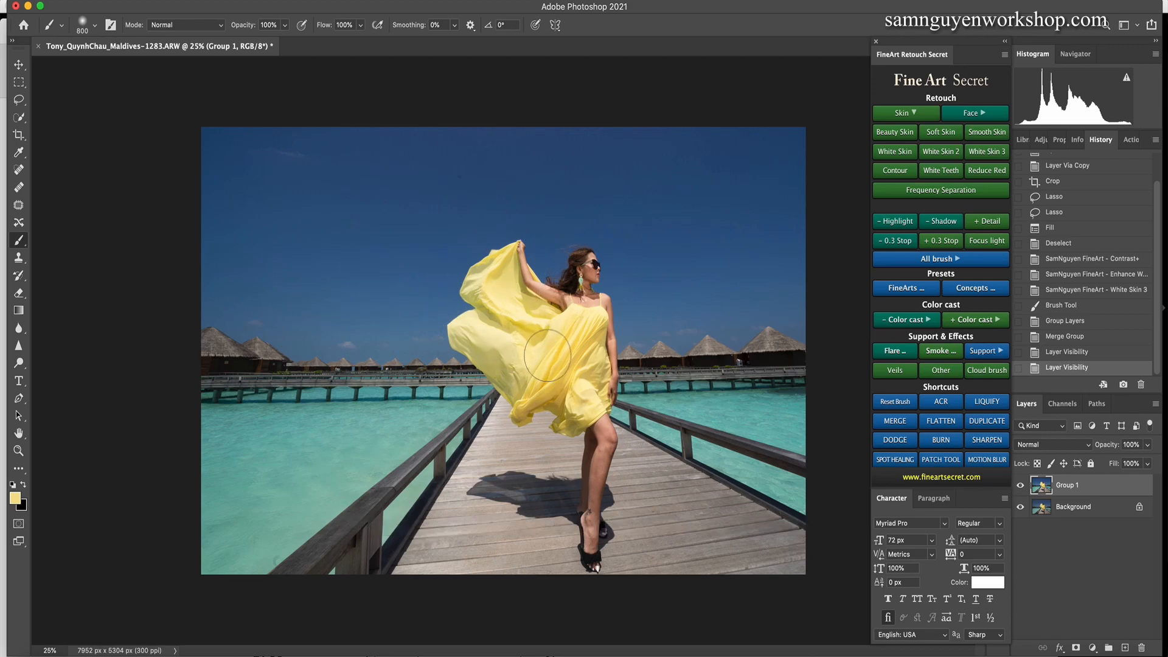
- Quick-select part of the dress's bodice for color matching and start the Veils effect with that selection
left_click(894, 372)
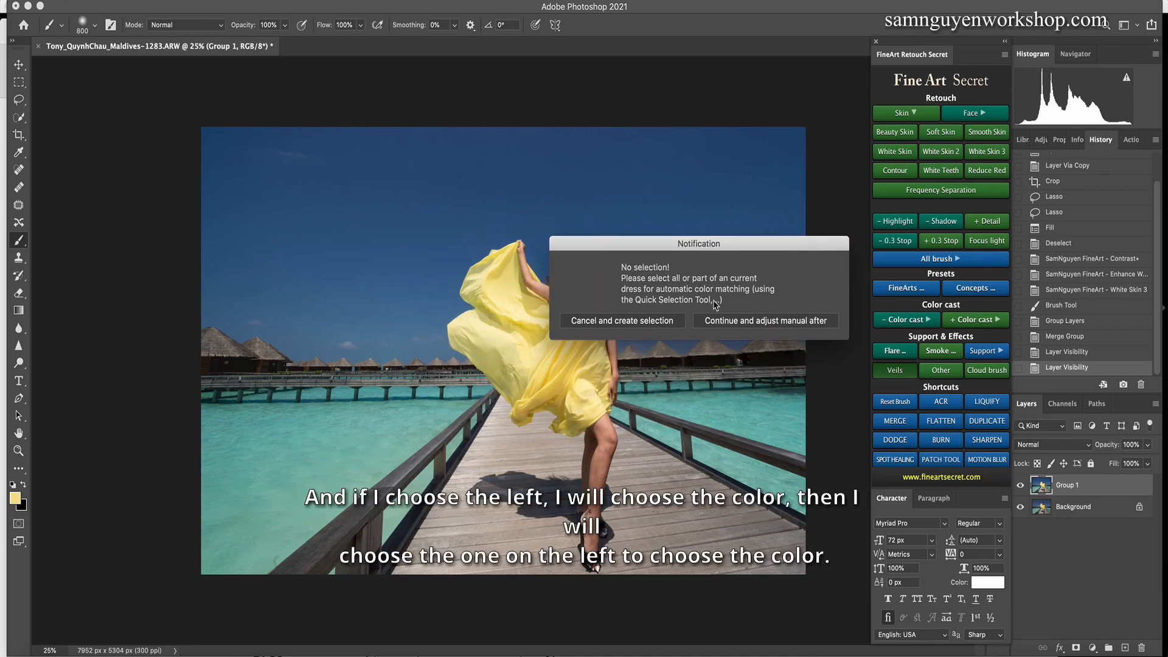
left_click(628, 327)
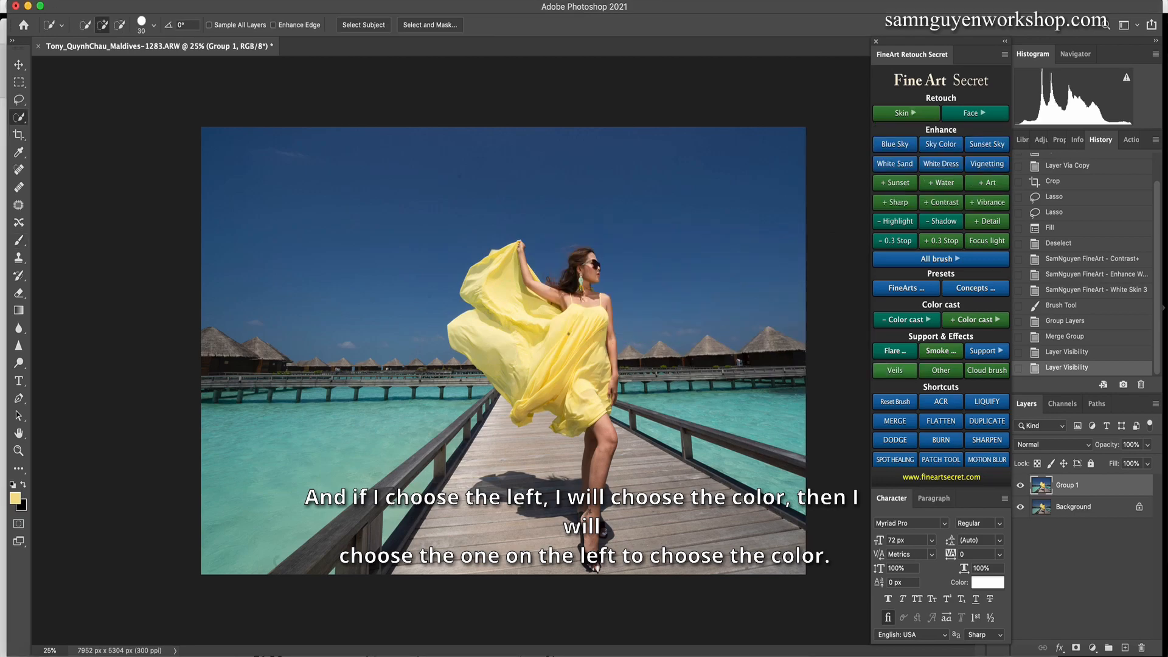
mouse_move(563, 333)
left_mouse_down()
mouse_move(555, 344)
mouse_move(575, 313)
mouse_move(570, 322)
left_mouse_up()
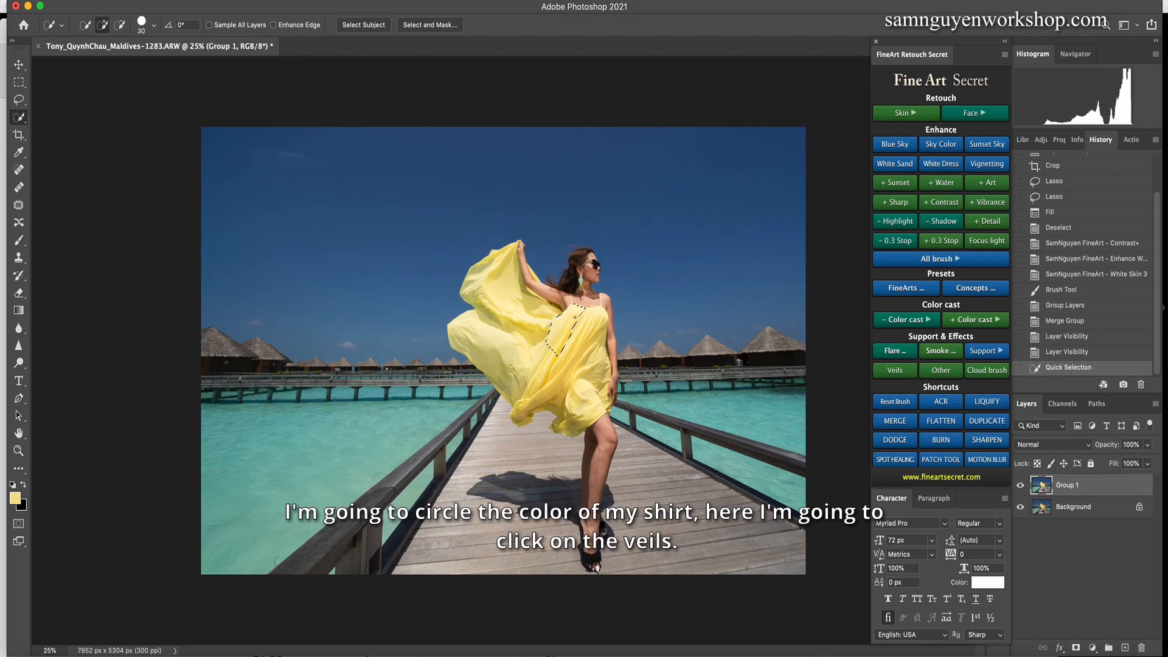
left_click(894, 371)
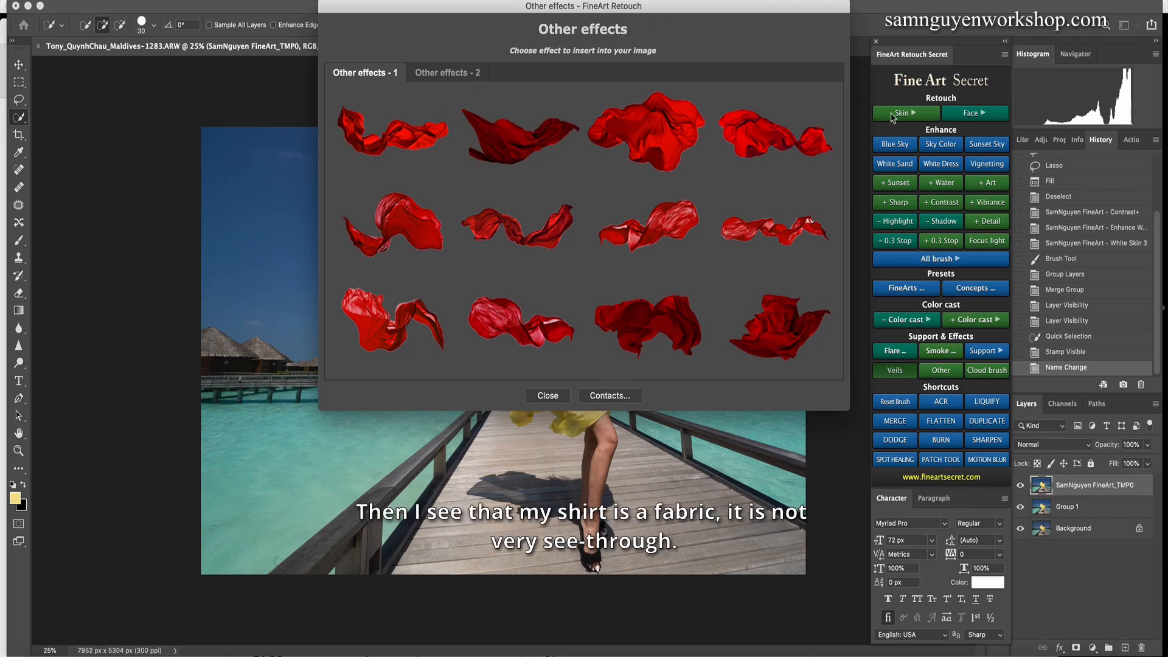
- Browse both pages of the veil gallery and insert Veil 11
left_click_drag(715, 14, 1007, 151)
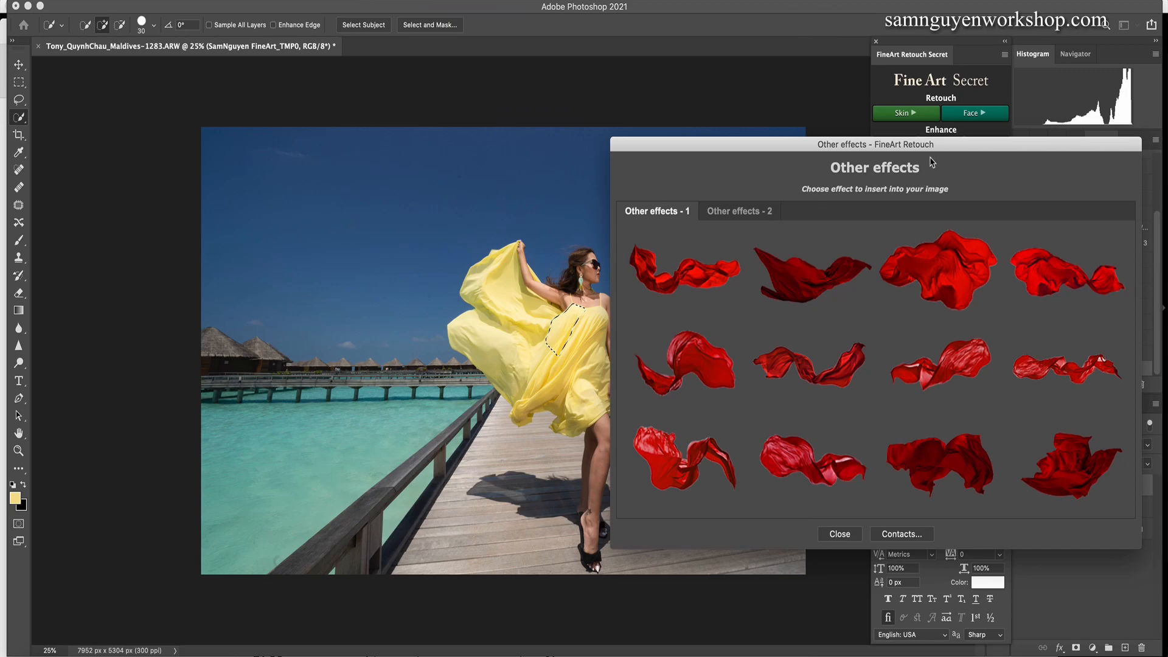
left_click_drag(937, 150, 778, 43)
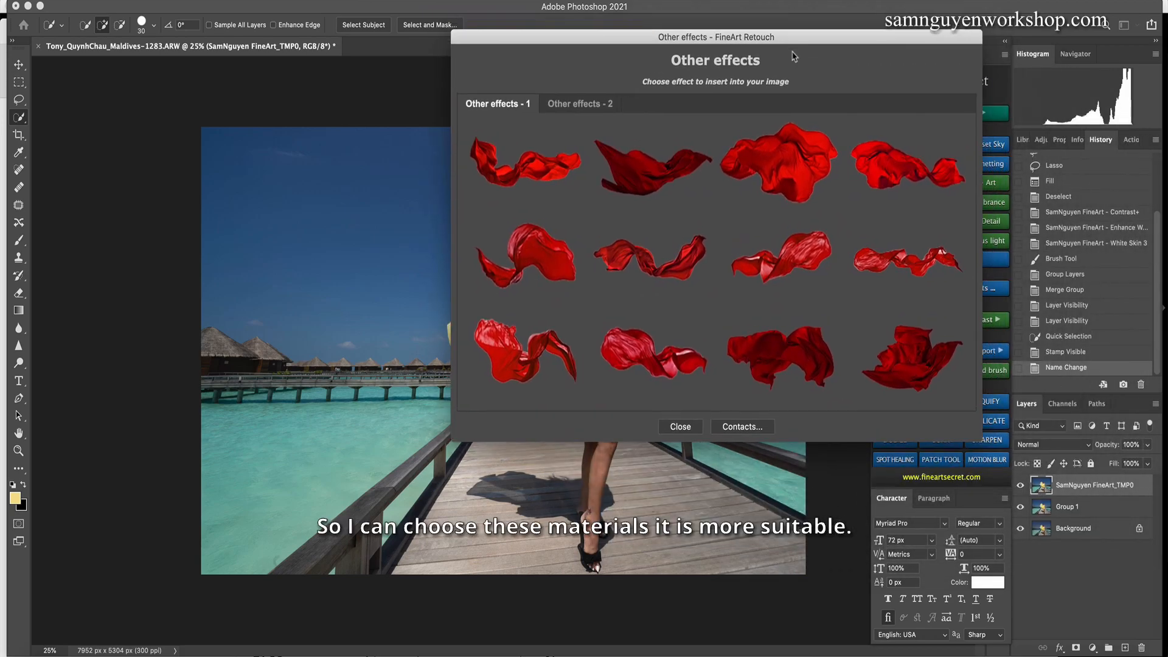
left_click(595, 104)
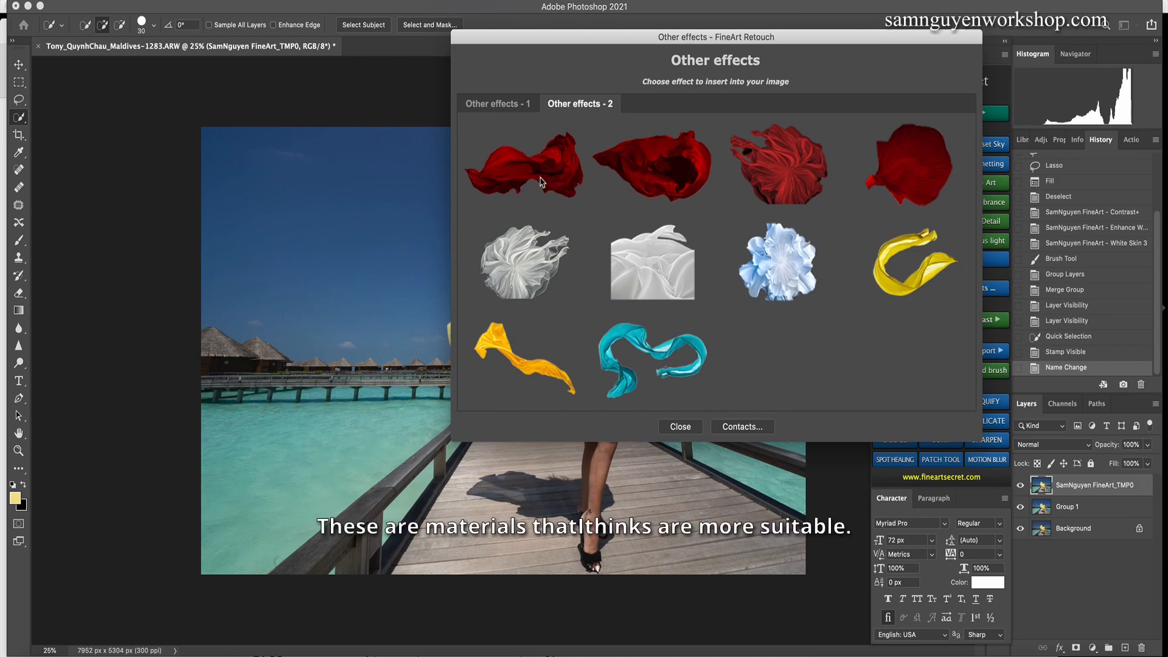
left_click(503, 105)
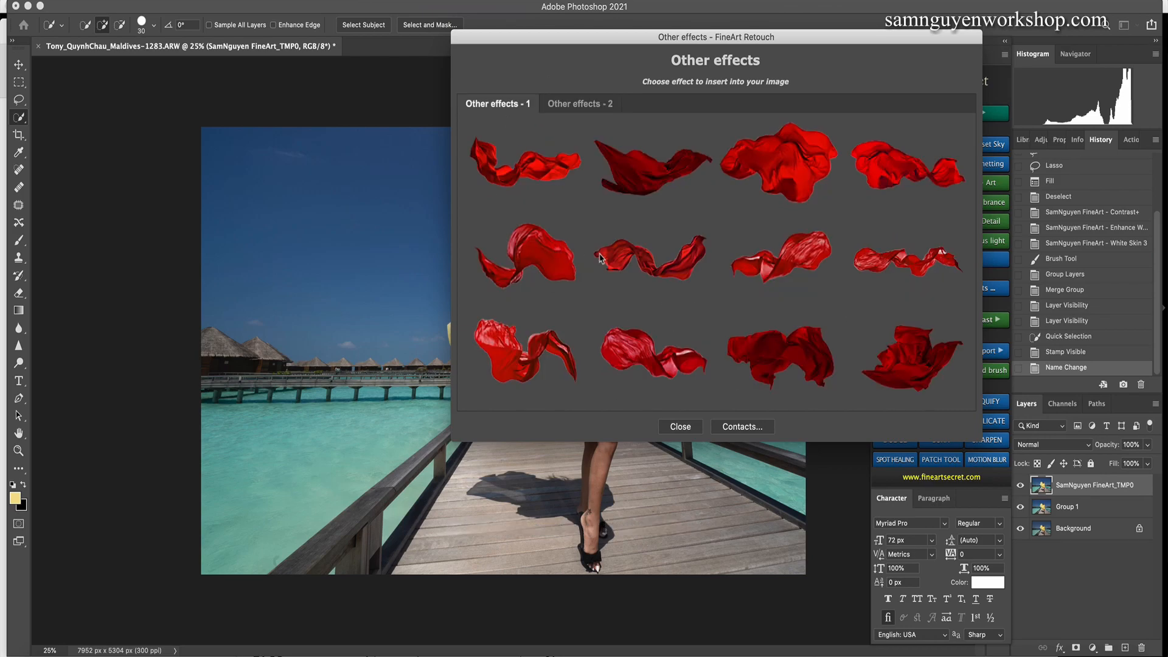
left_click(788, 355)
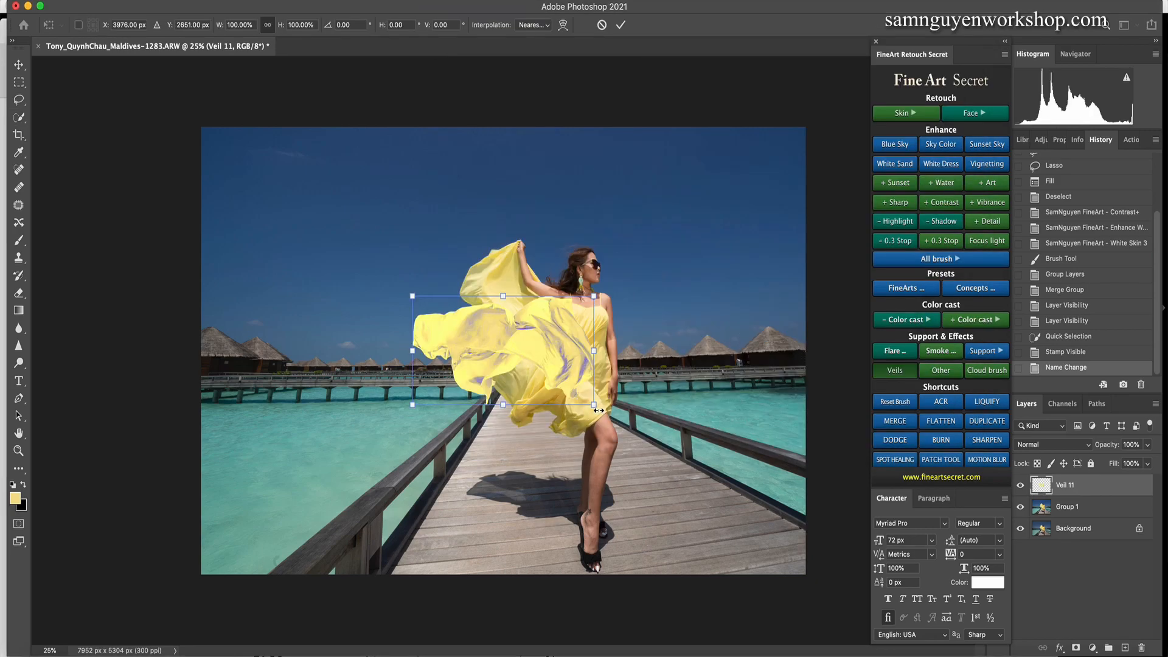
- Enlarge the veil to about 173% and rotate it about -1.5° across the woman's skirt
left_click_drag(603, 398, 582, 243)
mouse_move(582, 241)
left_mouse_down()
mouse_move(681, 356)
mouse_move(590, 221)
left_mouse_up()
left_click_drag(573, 396, 730, 485)
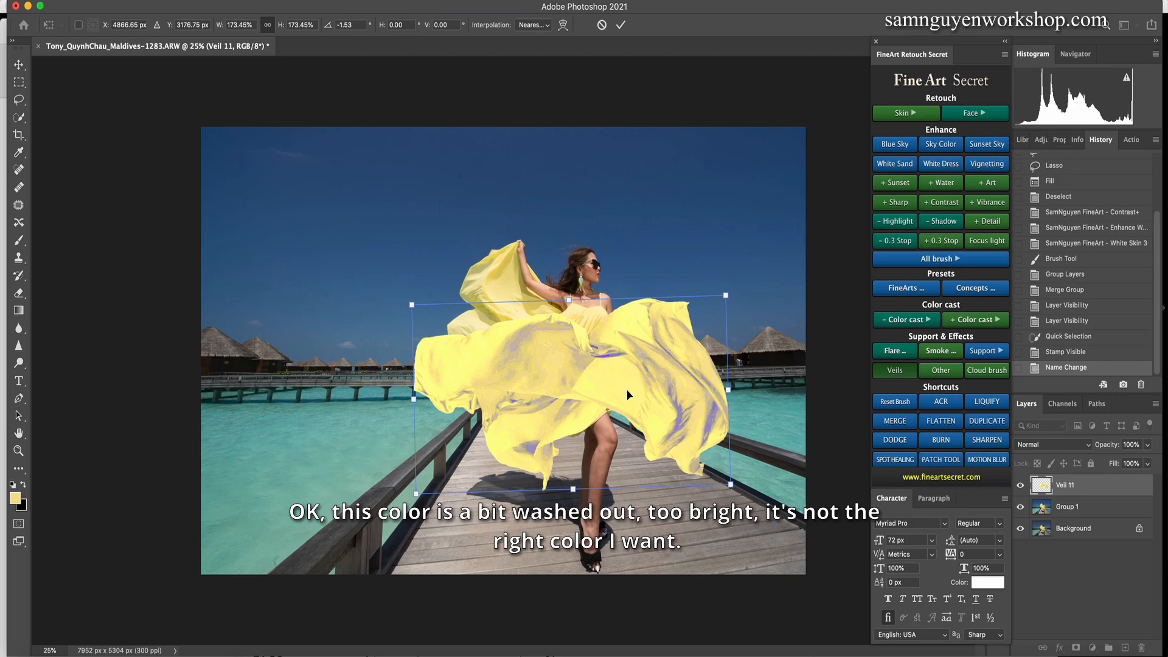
key("Return")
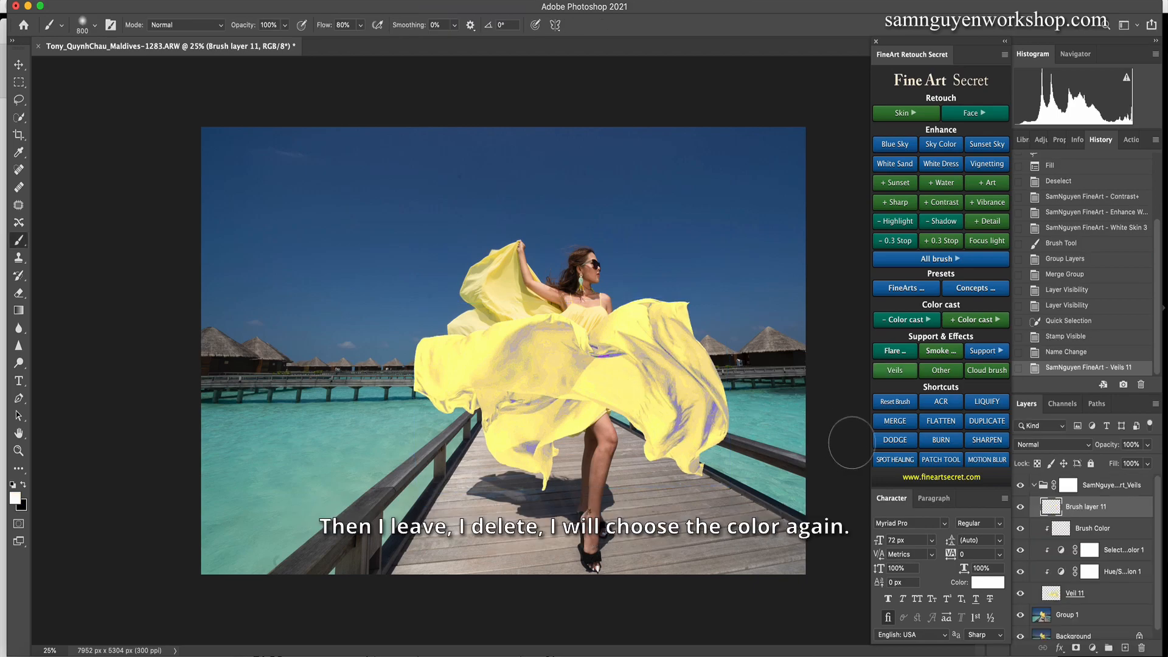
- Delete the badly color-matched veil group together with its mask
left_click(1044, 488)
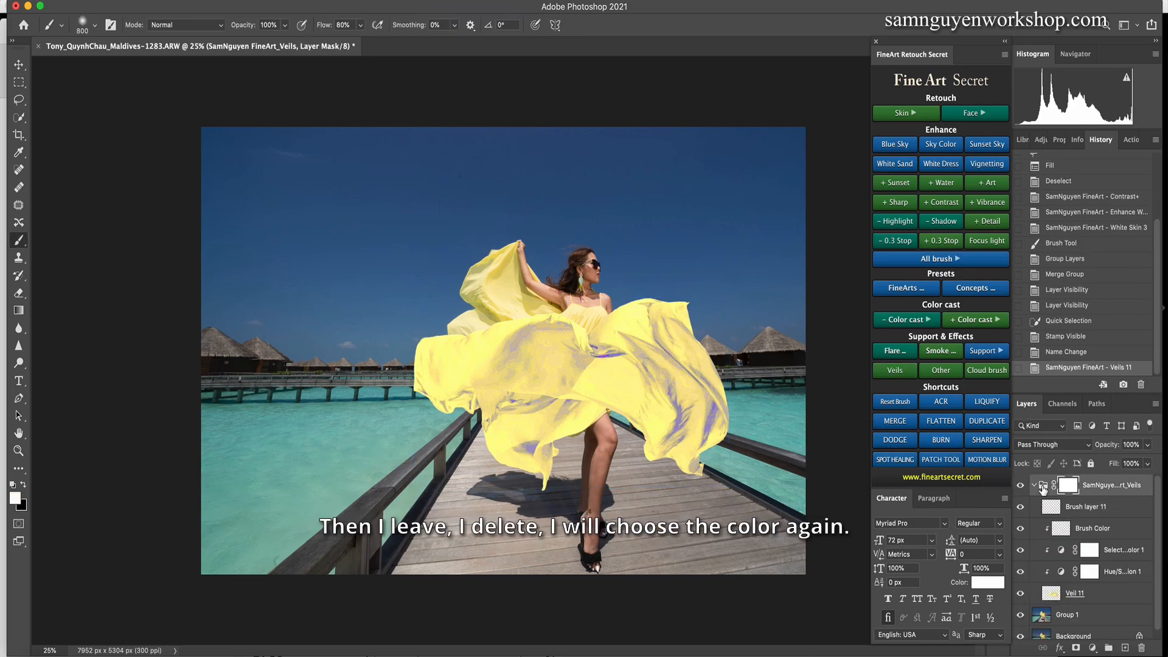
key("Delete")
key("Delete")
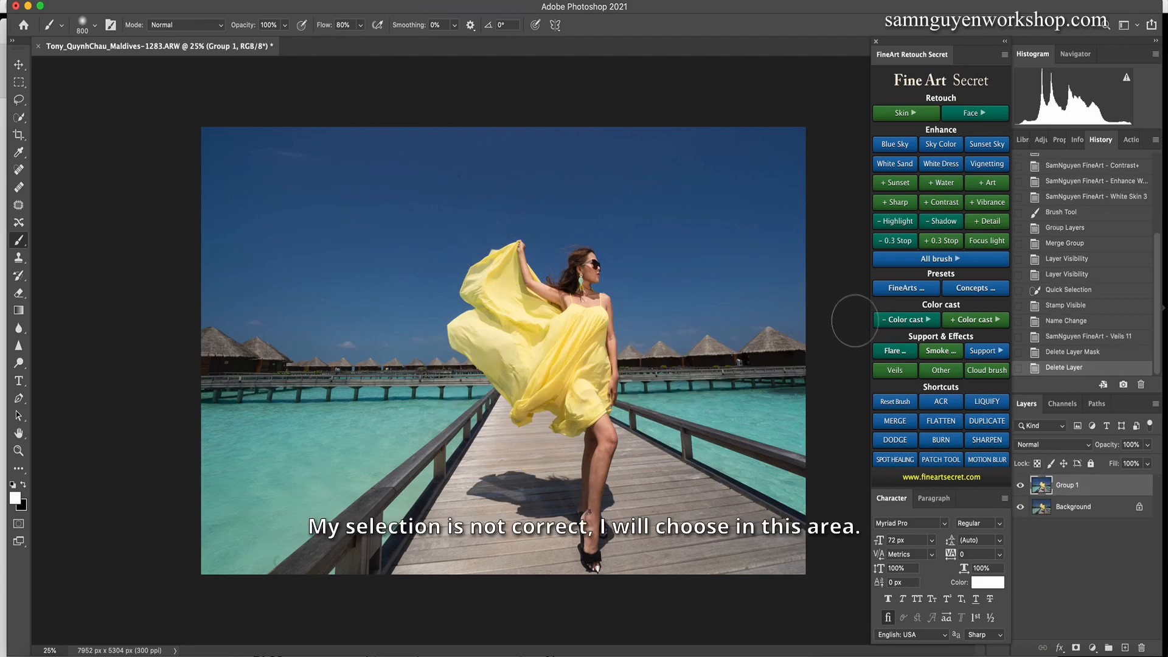
- Quick-select the lighter flowing part of the dress for color matching and insert Veil 11 again
left_click(881, 375)
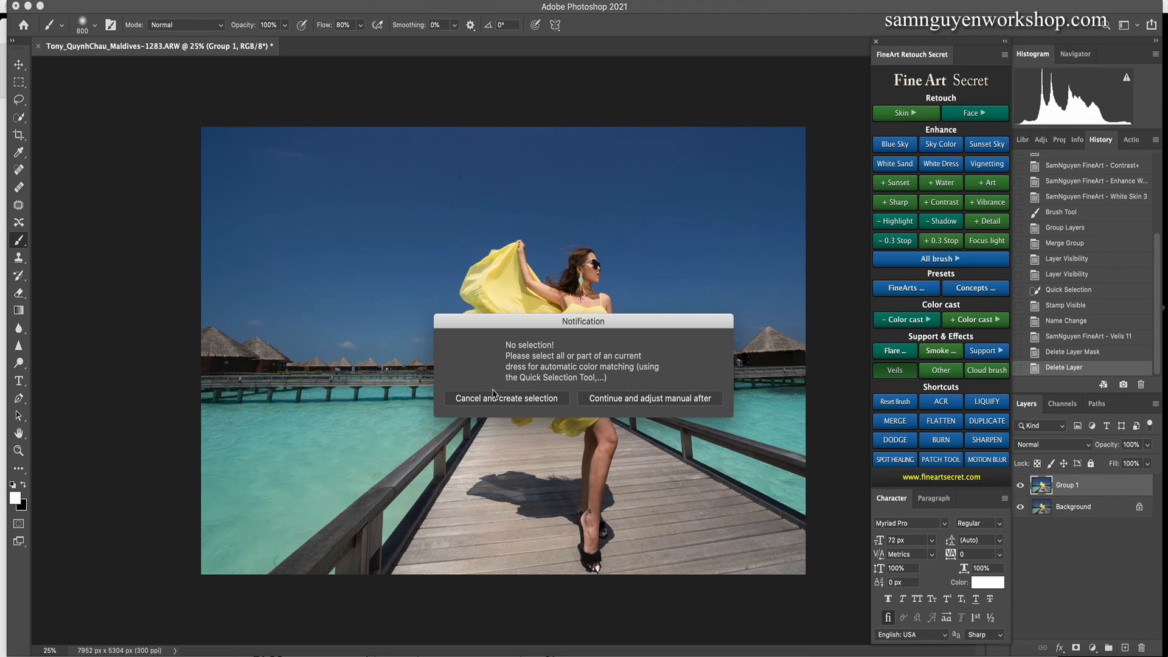
left_click(493, 396)
mouse_move(516, 356)
left_mouse_down()
mouse_move(481, 323)
mouse_move(517, 390)
mouse_move(462, 340)
left_mouse_up()
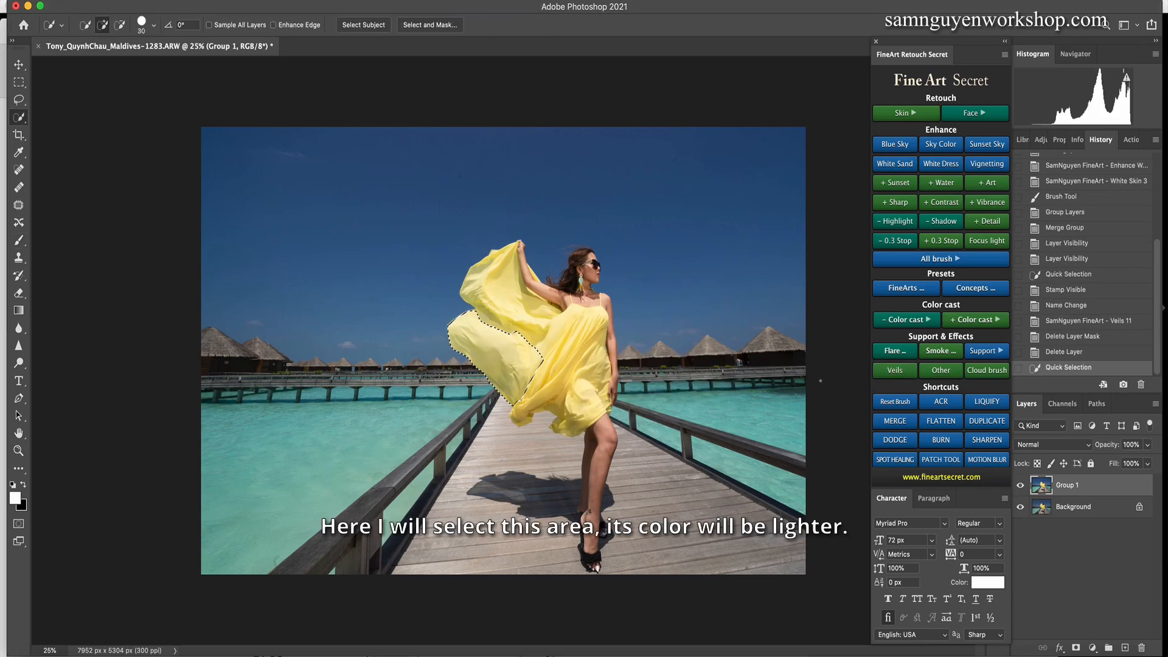
left_click(894, 374)
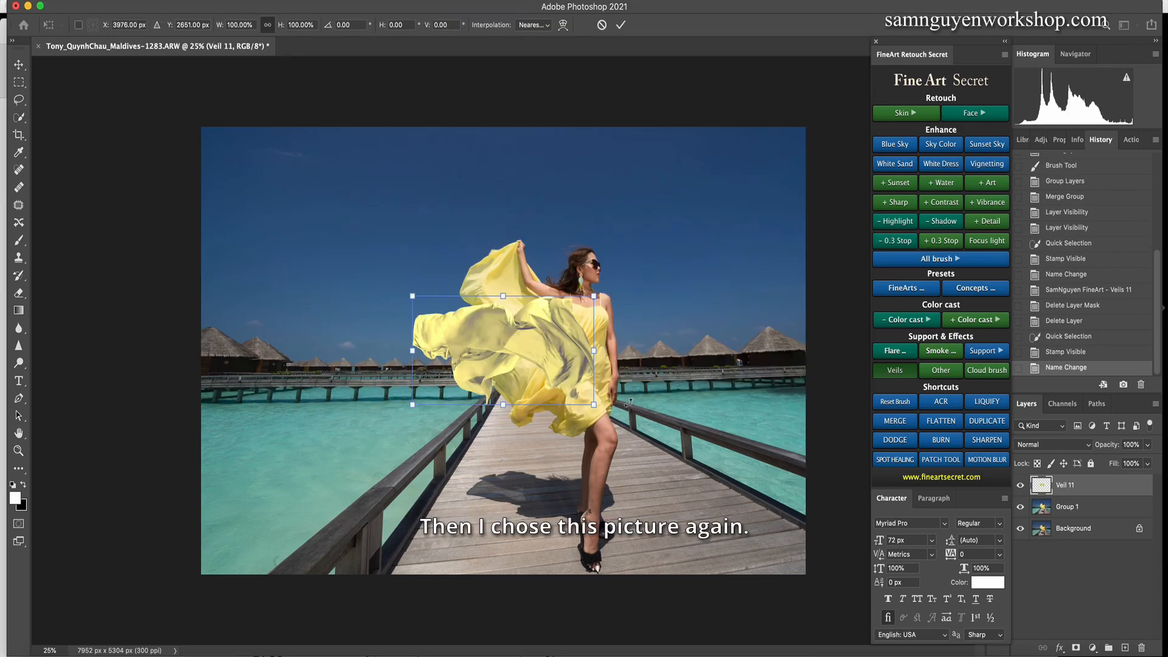
- Enlarge and rotate the veil so it flows from the dress's train up into the sky behind the woman
left_click_drag(606, 411, 346, 149)
left_click_drag(439, 301, 482, 323)
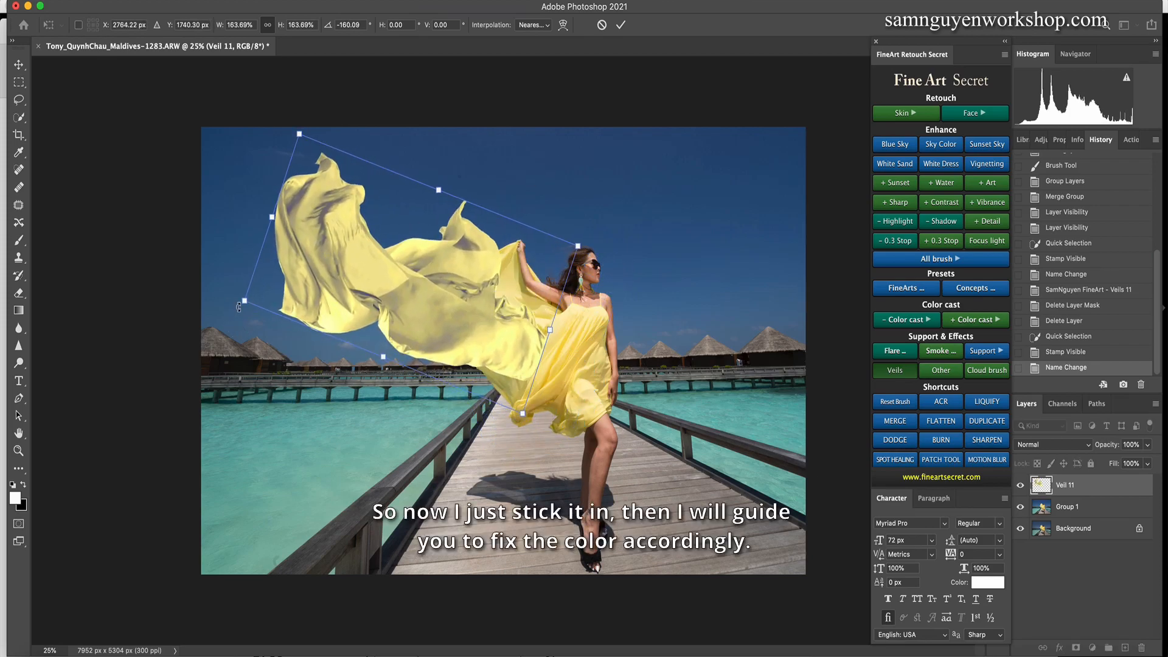
left_click_drag(241, 302, 201, 306)
mouse_move(401, 298)
left_mouse_down()
mouse_move(392, 279)
mouse_move(399, 301)
left_mouse_up()
key("Return")
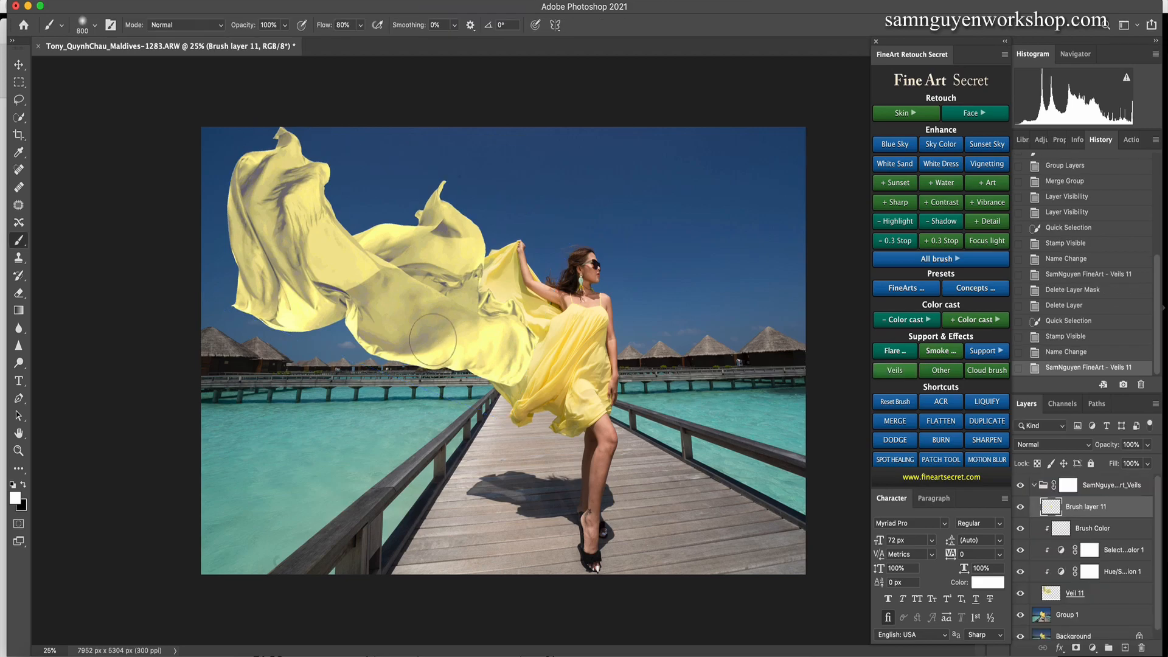
- Sample the dress's yellow and paint it over the veil on the Brush Color layer to match their colors
left_click(1063, 533)
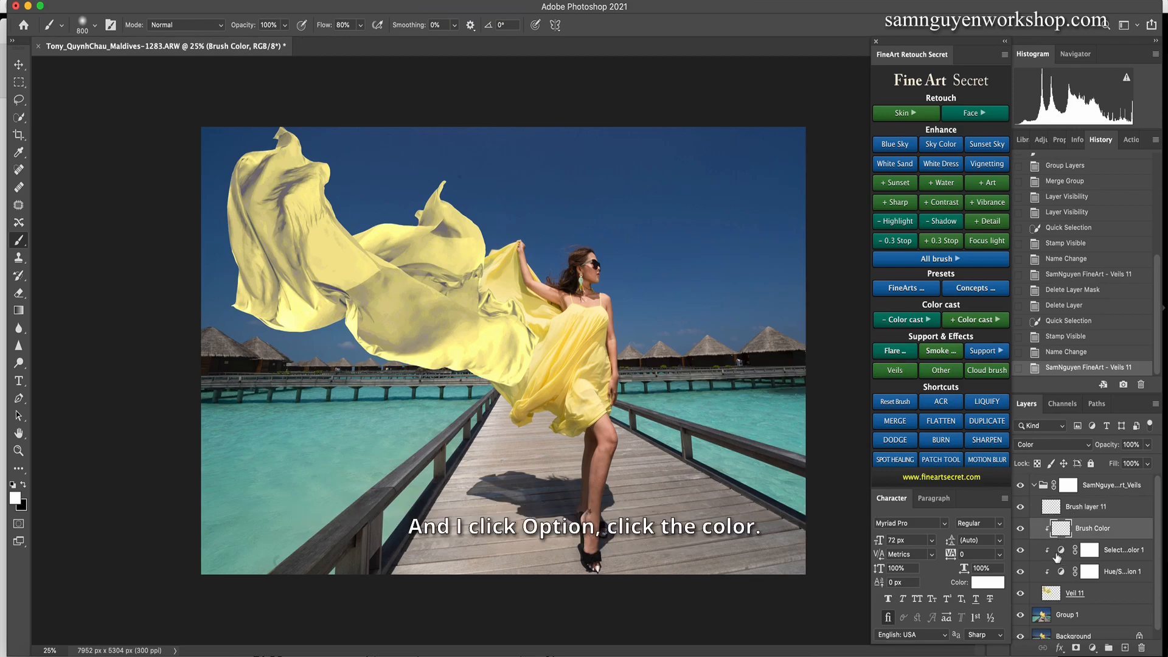
left_click(541, 314, "alt")
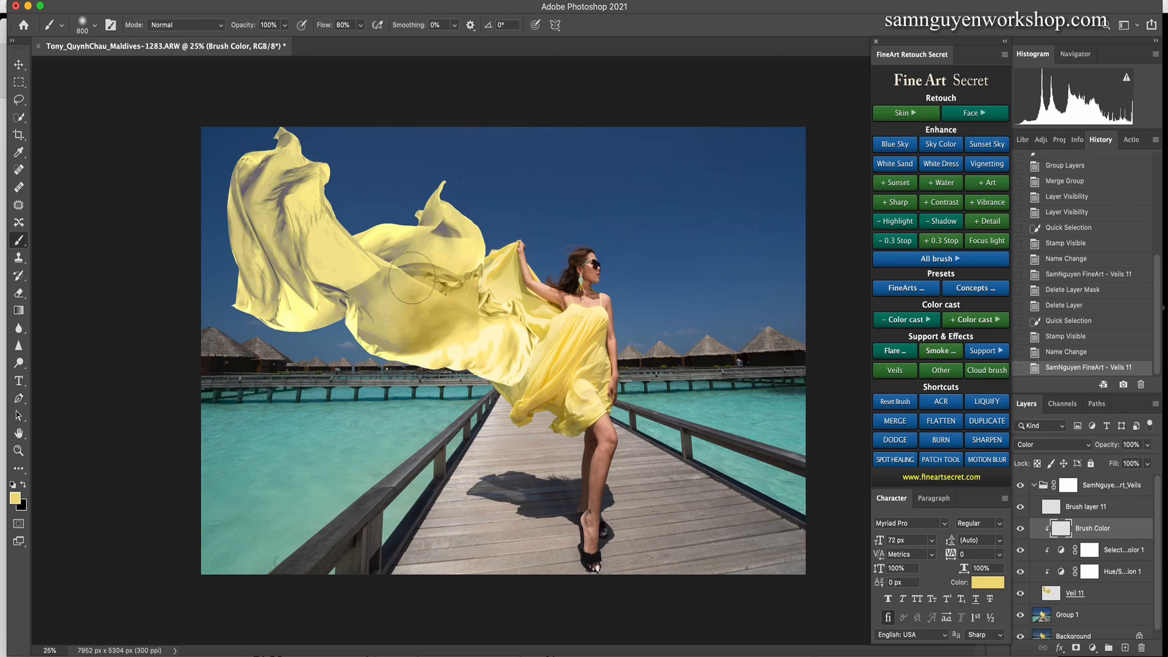
mouse_move(392, 317)
left_mouse_down()
mouse_move(444, 359)
mouse_move(294, 258)
mouse_move(265, 269)
mouse_move(263, 294)
mouse_move(364, 345)
mouse_move(397, 323)
mouse_move(376, 248)
mouse_move(357, 282)
mouse_move(291, 290)
mouse_move(299, 138)
mouse_move(272, 220)
mouse_move(300, 286)
mouse_move(257, 311)
mouse_move(533, 376)
mouse_move(445, 364)
mouse_move(455, 423)
mouse_move(497, 315)
mouse_move(491, 237)
mouse_move(285, 150)
mouse_move(304, 169)
mouse_move(312, 278)
mouse_move(332, 316)
mouse_move(555, 410)
mouse_move(207, 290)
mouse_move(425, 341)
mouse_move(502, 376)
mouse_move(380, 315)
mouse_move(426, 311)
left_mouse_up()
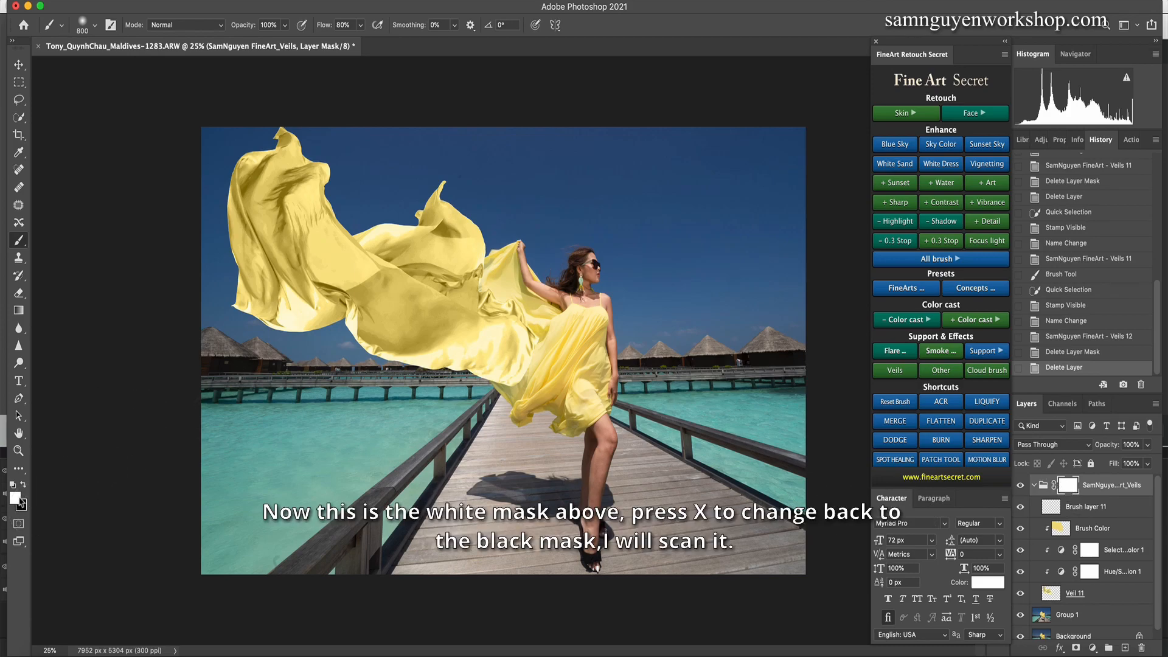
- Paint black on the veil group's mask where the veil overlaps the skirt and its lower edge
key("x")
left_click_drag(522, 373, 547, 374)
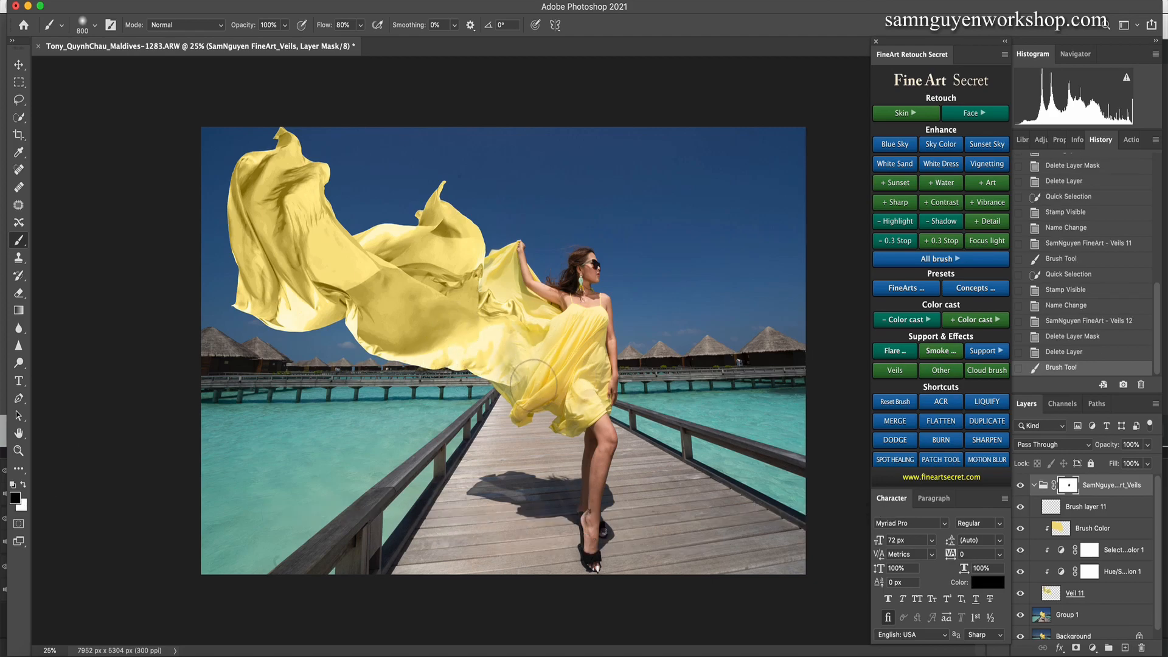
key("bracketleft")
key("bracketleft")
key("bracketleft")
key("bracketleft")
left_click(502, 372)
- Mask out the veil's overlap on the upper train below the raised arm with a 400 px brush
key("bracketright")
key("bracketright")
key("bracketright")
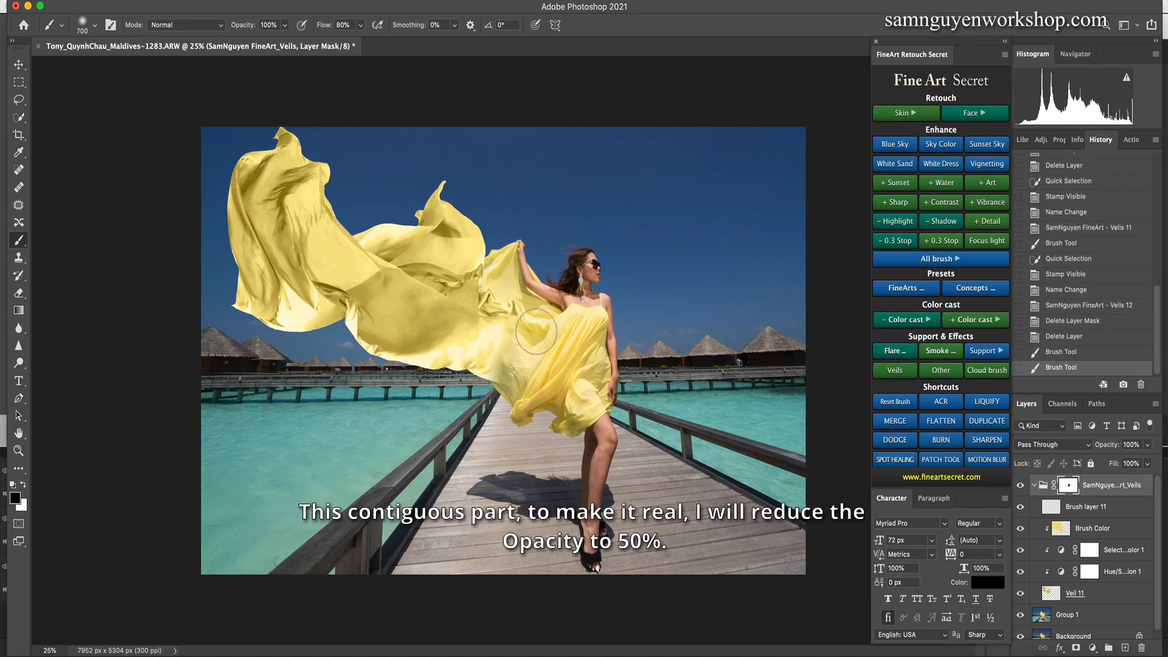
key("bracketleft")
key("bracketleft")
key("bracketleft")
left_click(515, 296)
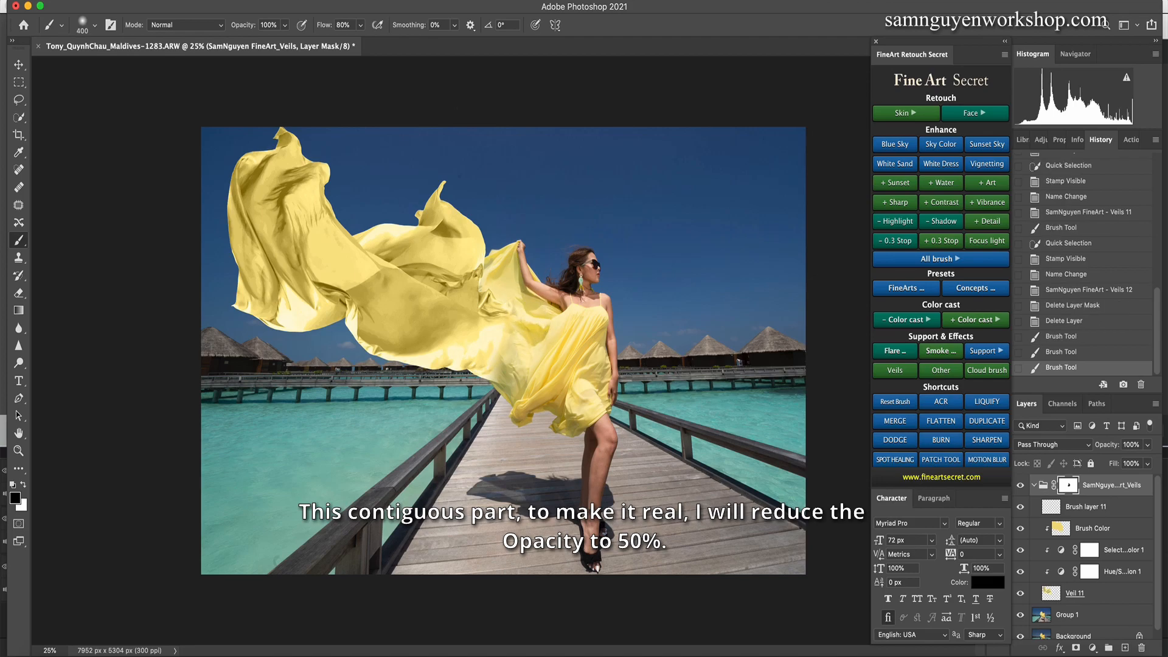
- Soften the mask transition along the veil-skirt join at 50% brush opacity, refining the lower edge with a 125 px brush
key("5")
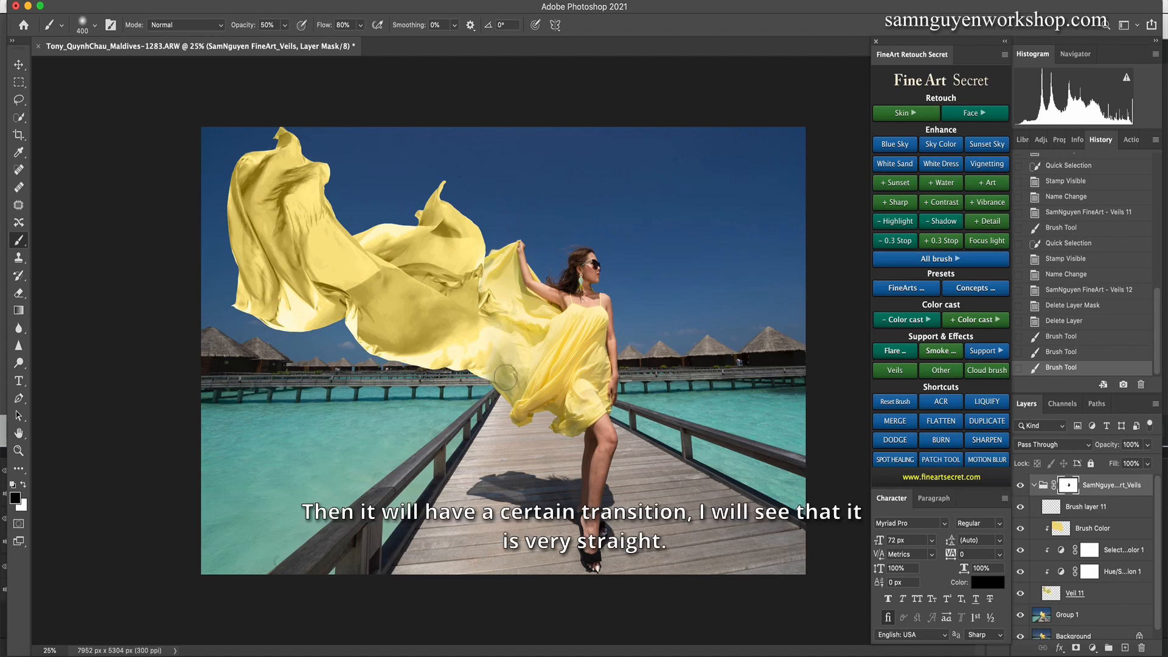
left_click_drag(498, 347, 534, 394)
key("ctrl+plus")
key("ctrl+plus")
key("ctrl+plus")
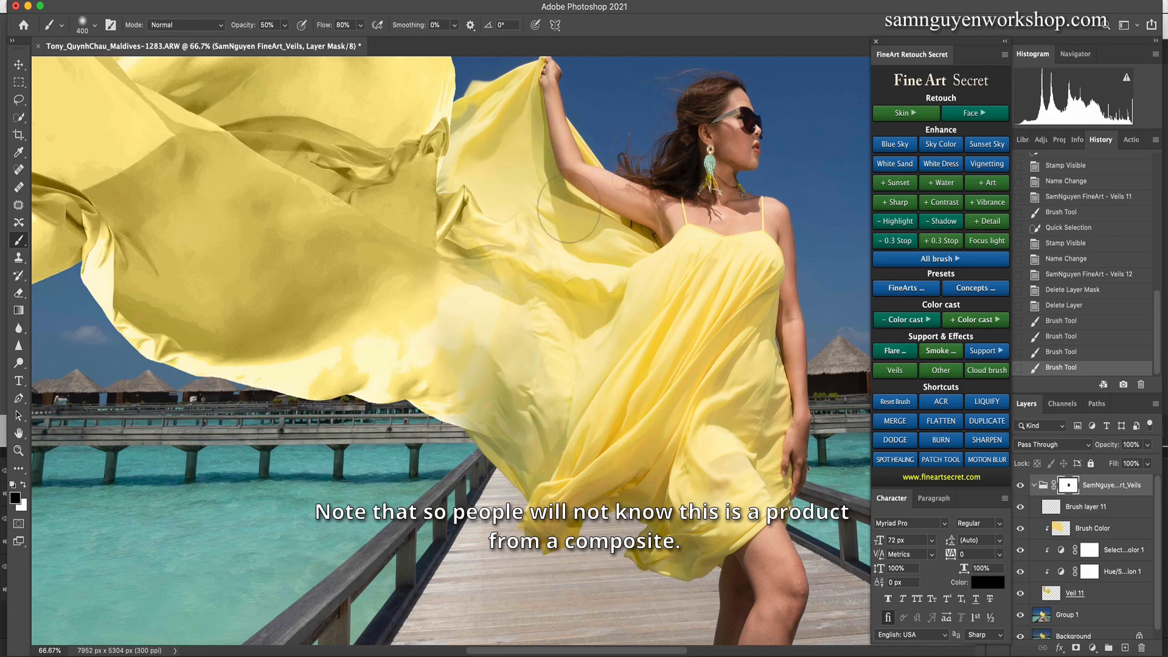
key("bracketleft")
key("bracketleft")
key("bracketleft")
key("bracketleft")
key("bracketleft")
key("bracketleft")
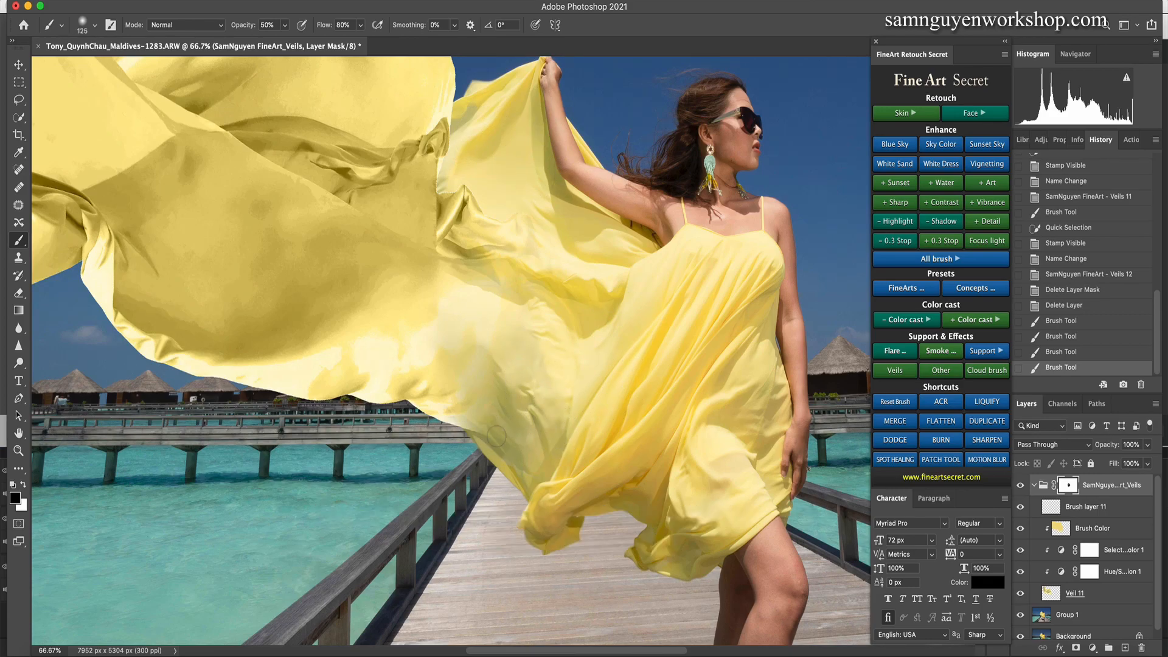
left_click_drag(494, 433, 523, 437)
- Blend the rest of the veil mask over the train and dress with a 250 px brush at 50% opacity
key("bracketright")
key("bracketright")
key("bracketright")
key("bracketright")
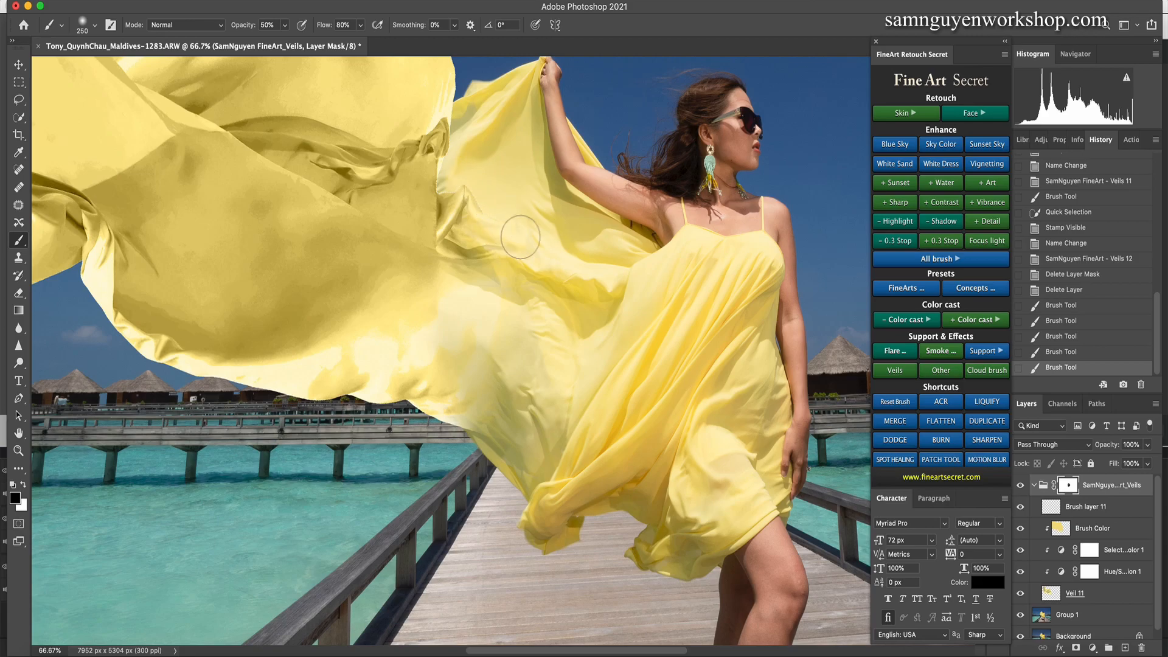
left_click_drag(516, 217, 516, 212)
left_click(691, 345)
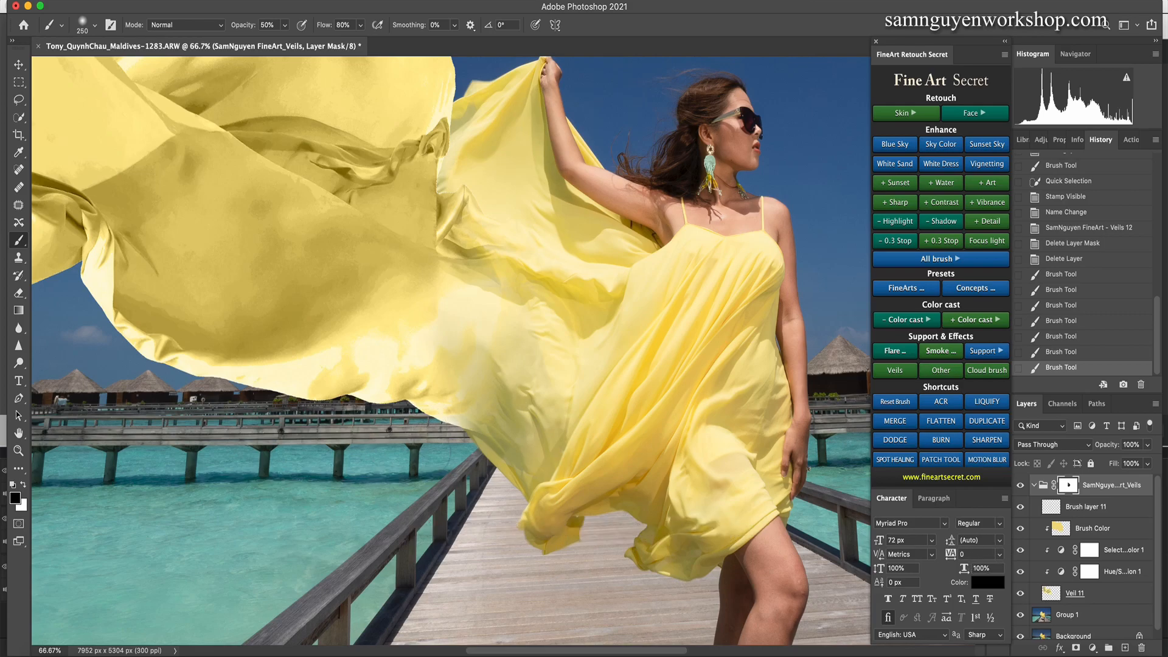
- Group the veil group with Group 1 and merge them into a single layer
scroll(1156, 584, "down", 2)
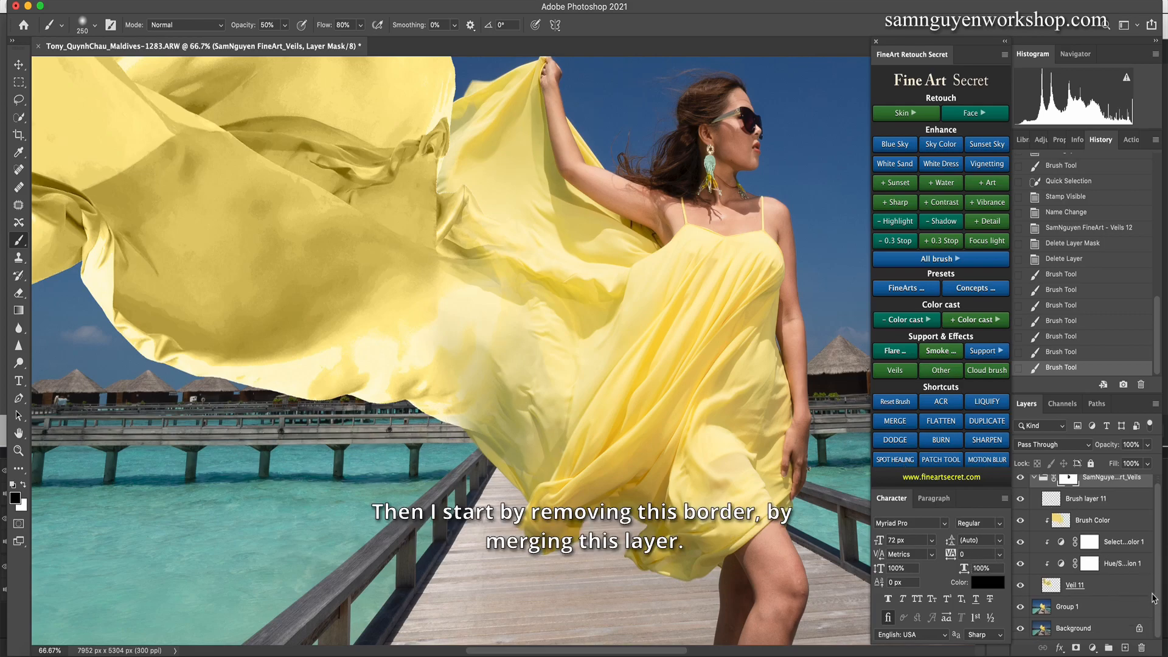
scroll(1156, 578, "up", 2)
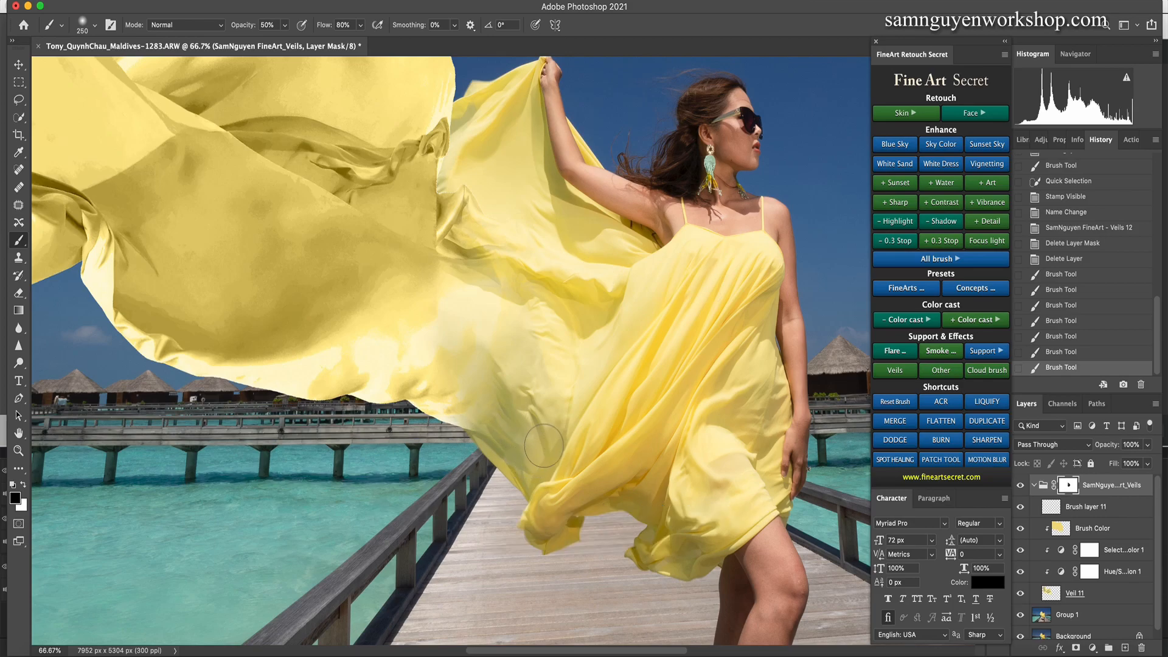
key("ctrl+minus")
key("ctrl+minus")
key("ctrl+minus")
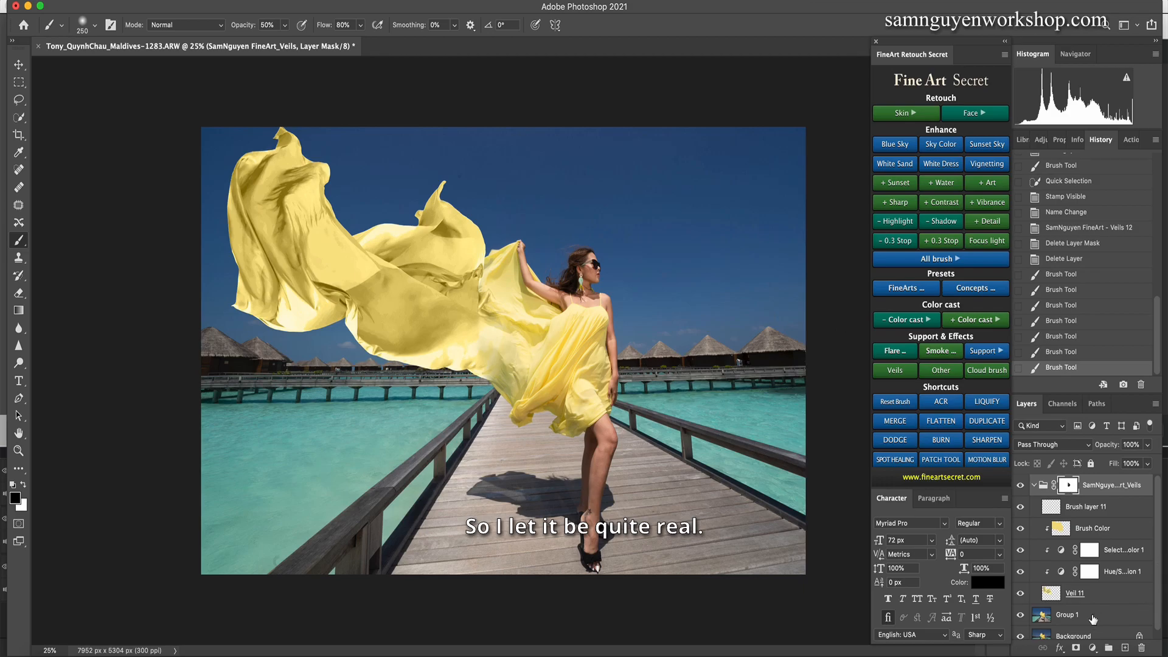
left_click(1092, 617)
key("super+g")
key("super+e")
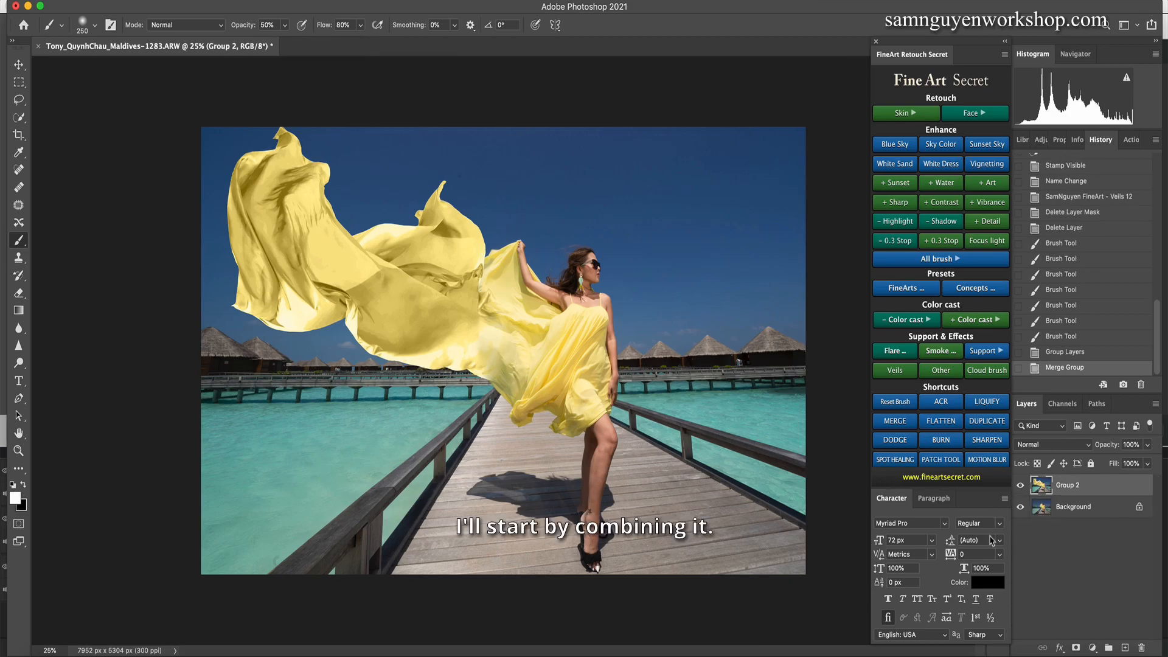
- Lasso the uneven lower edge where the skirt meets the wooden railing, fill it and deselect
key("super+equal")
key("super+equal")
key("super+equal")
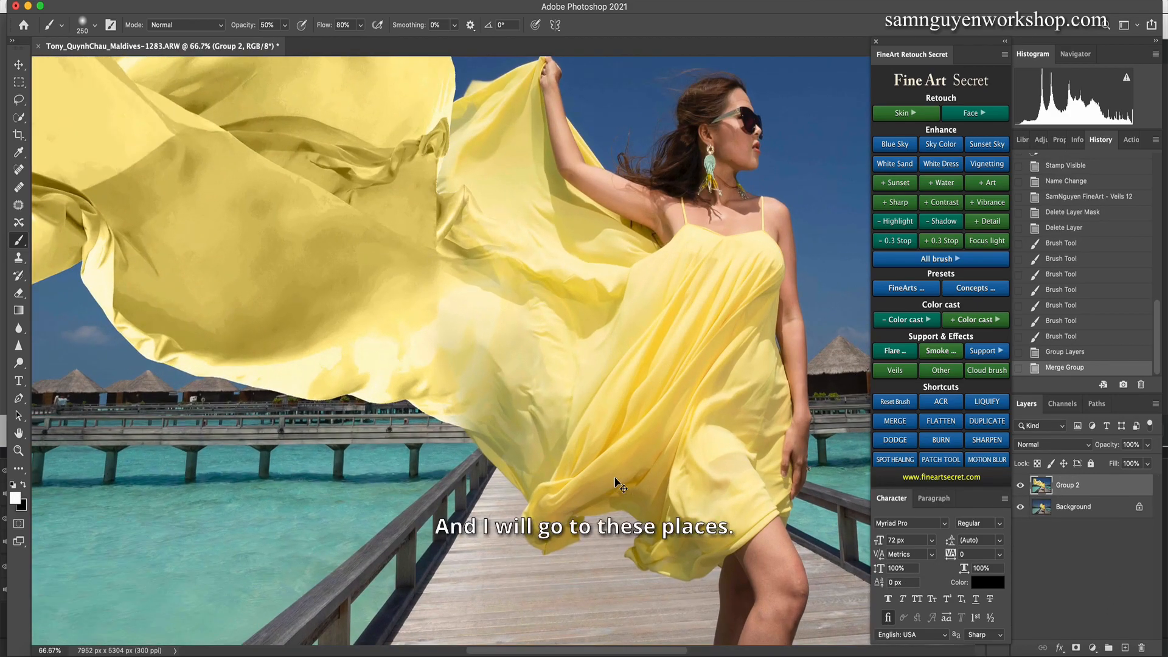
key("super+equal")
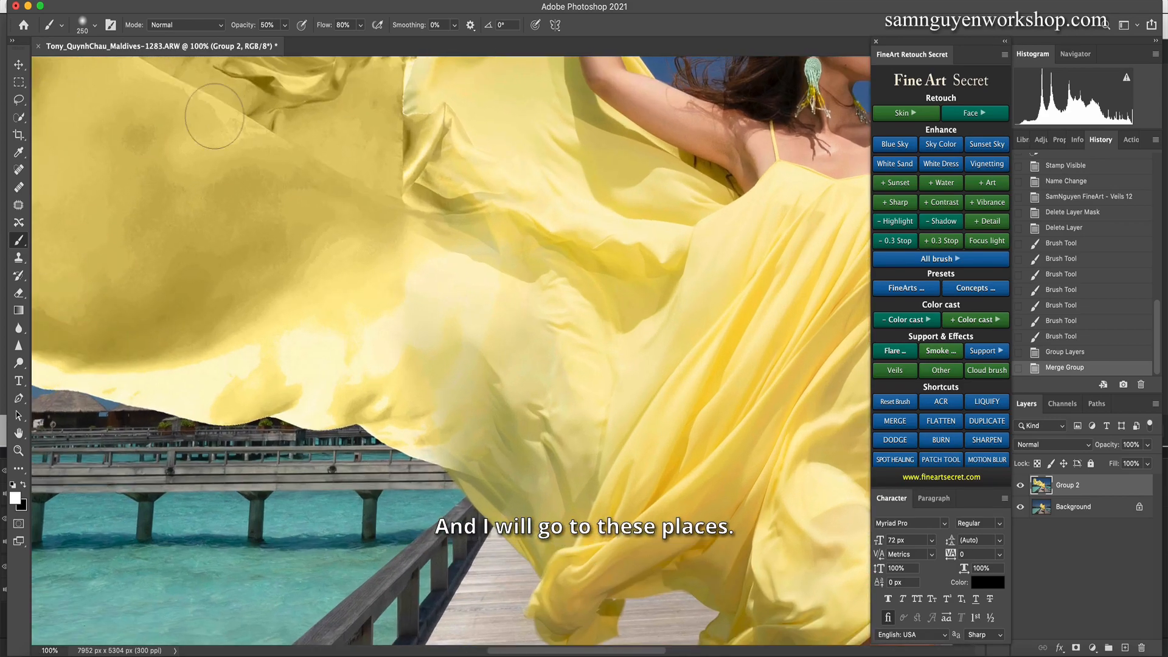
key("l")
mouse_move(494, 480)
left_mouse_down()
mouse_move(469, 467)
mouse_move(456, 477)
mouse_move(492, 480)
left_mouse_up()
key("shift+BackSpace")
key("Return")
key("super+d")
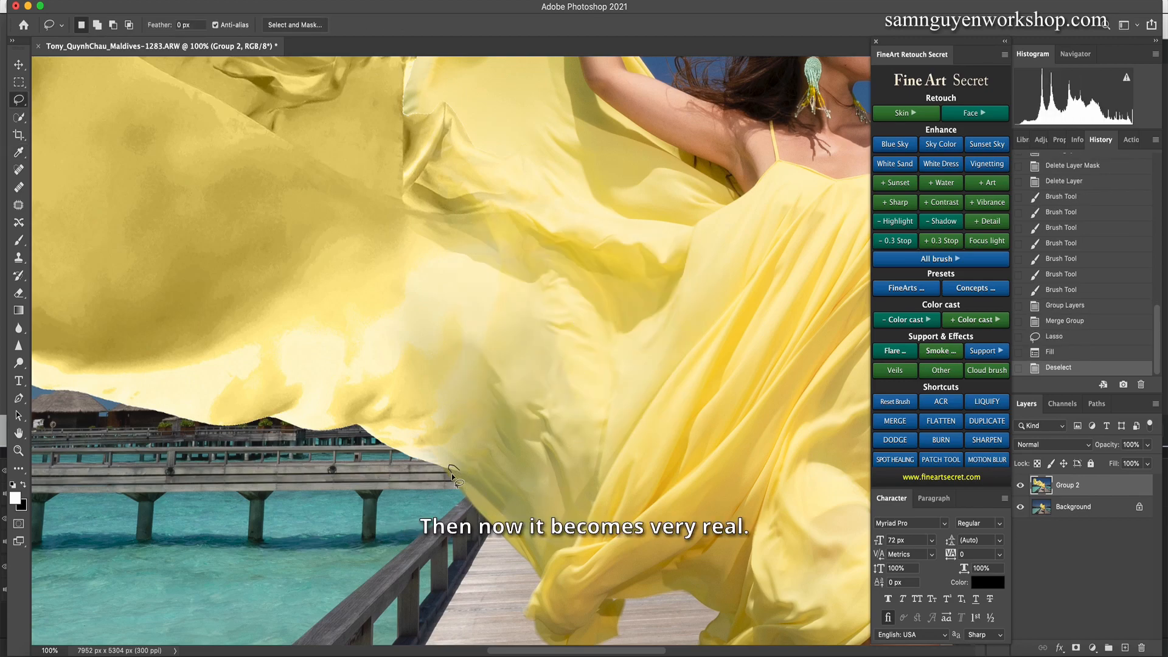
- Lasso the small flaw at the end of the veil's lower edge, just beyond the railing, and fill it
left_click_drag(452, 477, 462, 480)
key("shift+BackSpace")
key("Return")
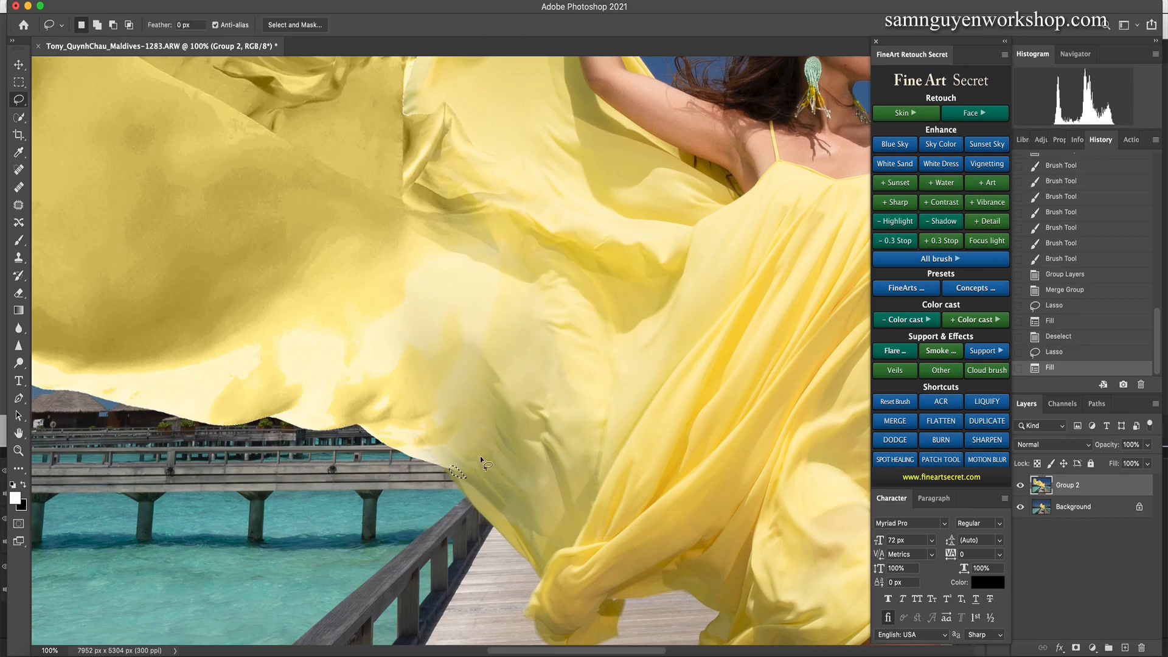
key("super+d")
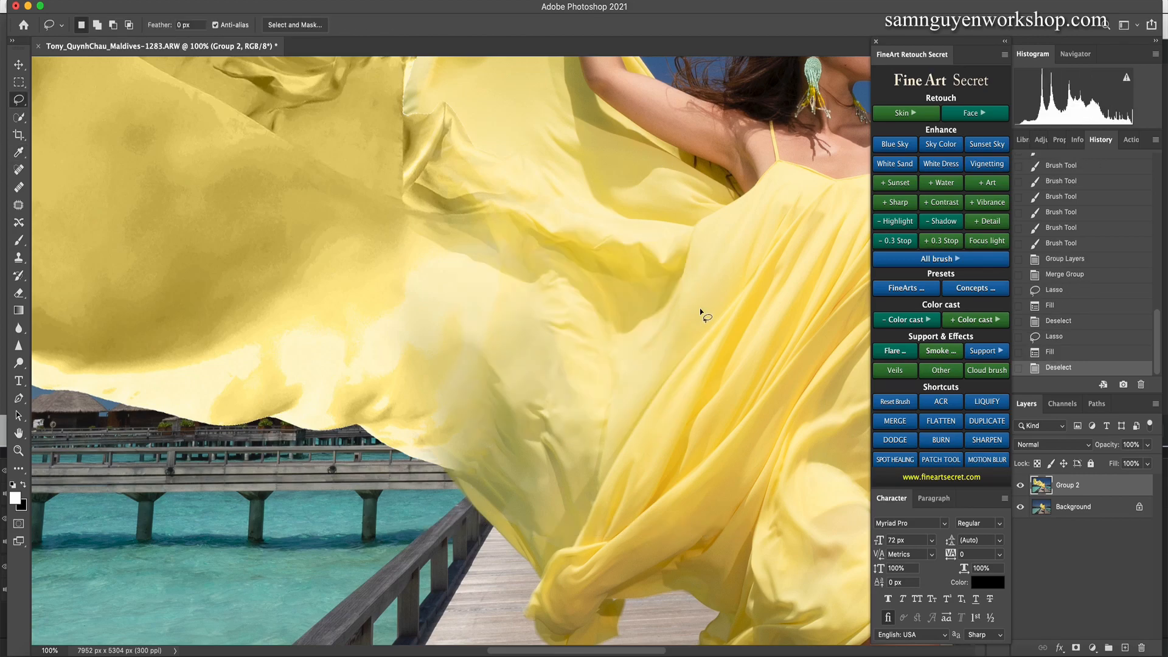
- Lasso the thin diagonal border line on the train fabric below the raised arm, fill it and deselect
key("super+minus")
key("super+minus")
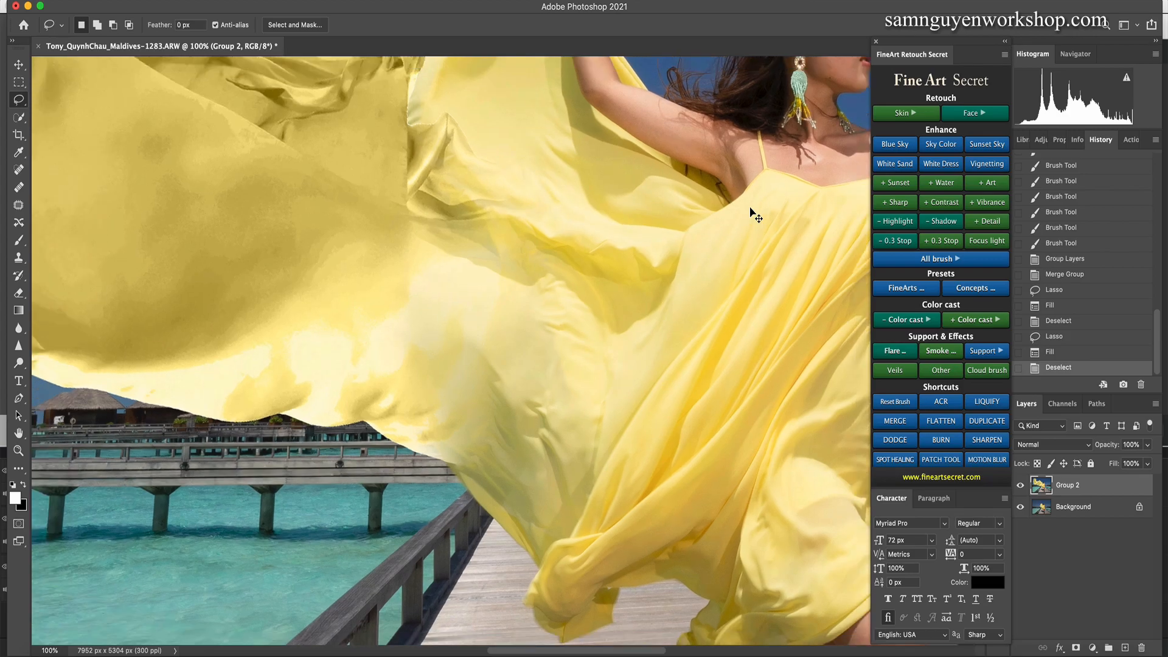
key("super+plus")
key("super+plus")
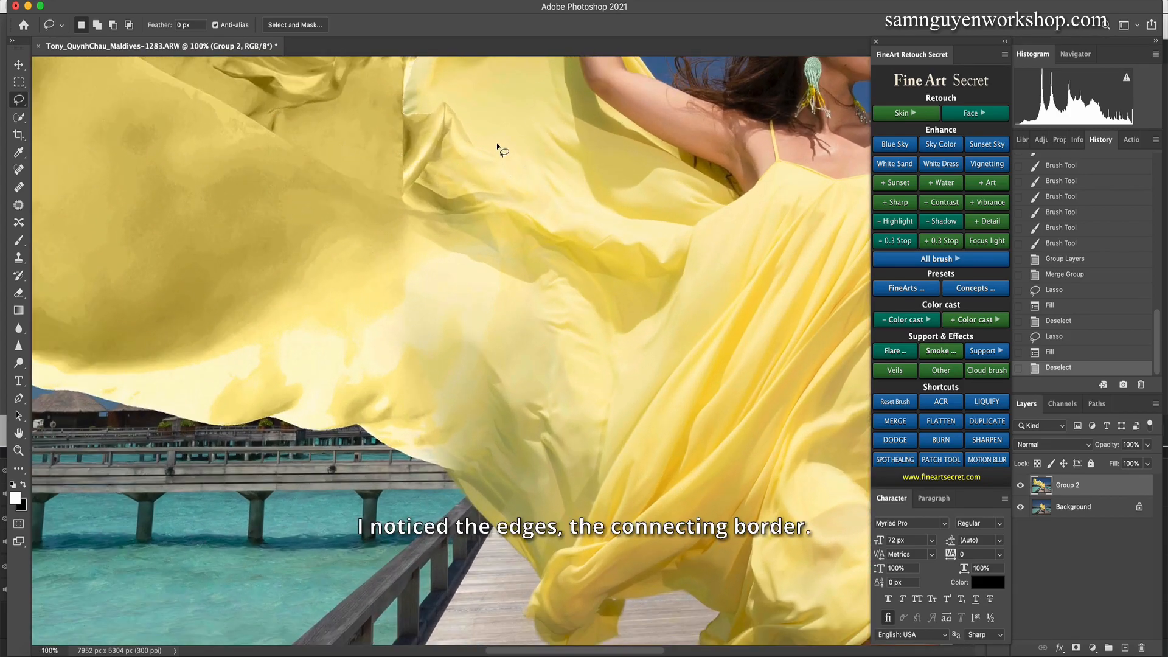
mouse_move(496, 158)
left_mouse_down()
mouse_move(442, 95)
mouse_move(498, 163)
left_mouse_up()
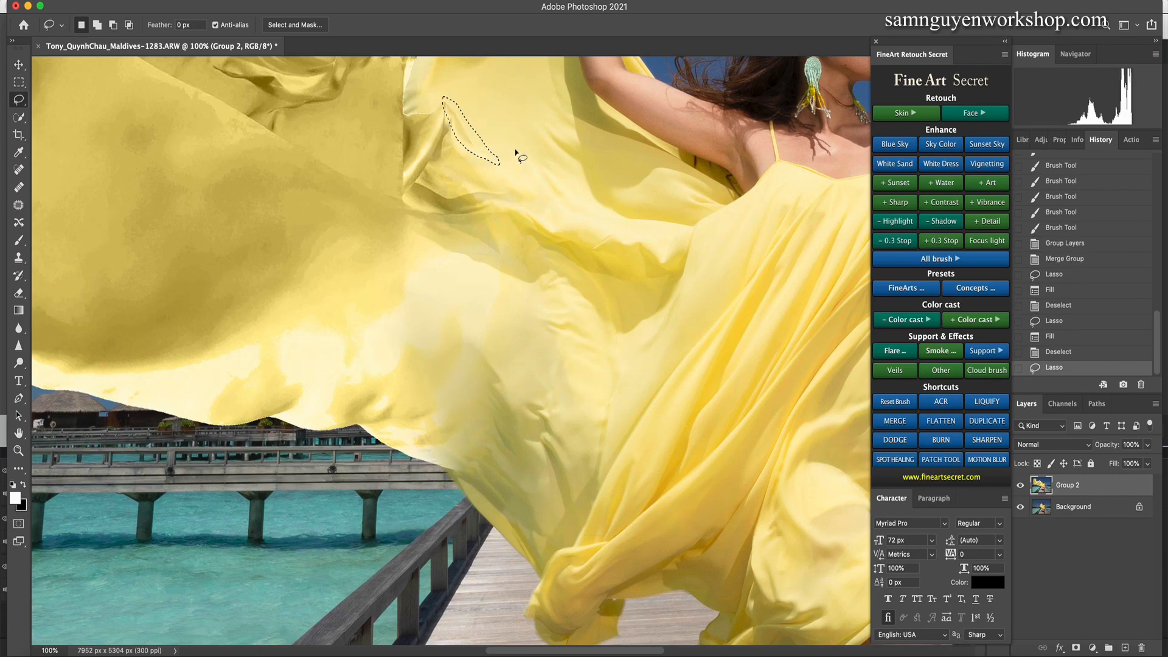
key("shift+BackSpace")
key("Return")
key("super+d")
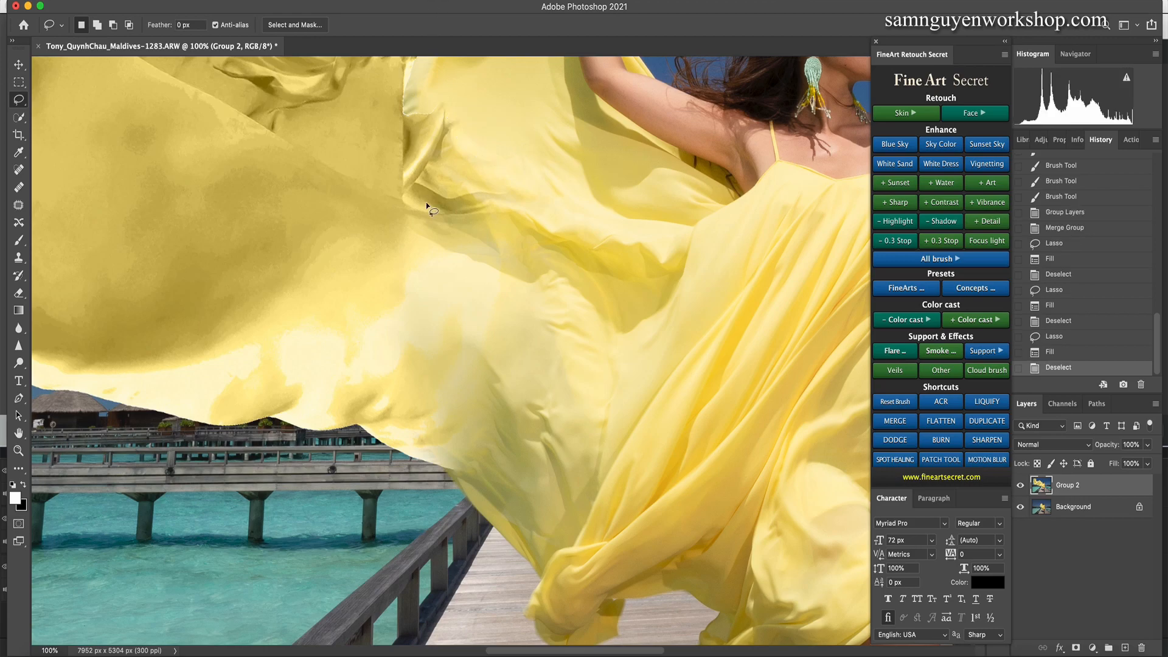
- Lasso the small oval spot at the tip of the fold beside the veil's vertical seam and fill it
mouse_move(433, 107)
left_mouse_down()
mouse_move(406, 119)
mouse_move(451, 105)
left_mouse_up()
key("shift+BackSpace")
key("Return")
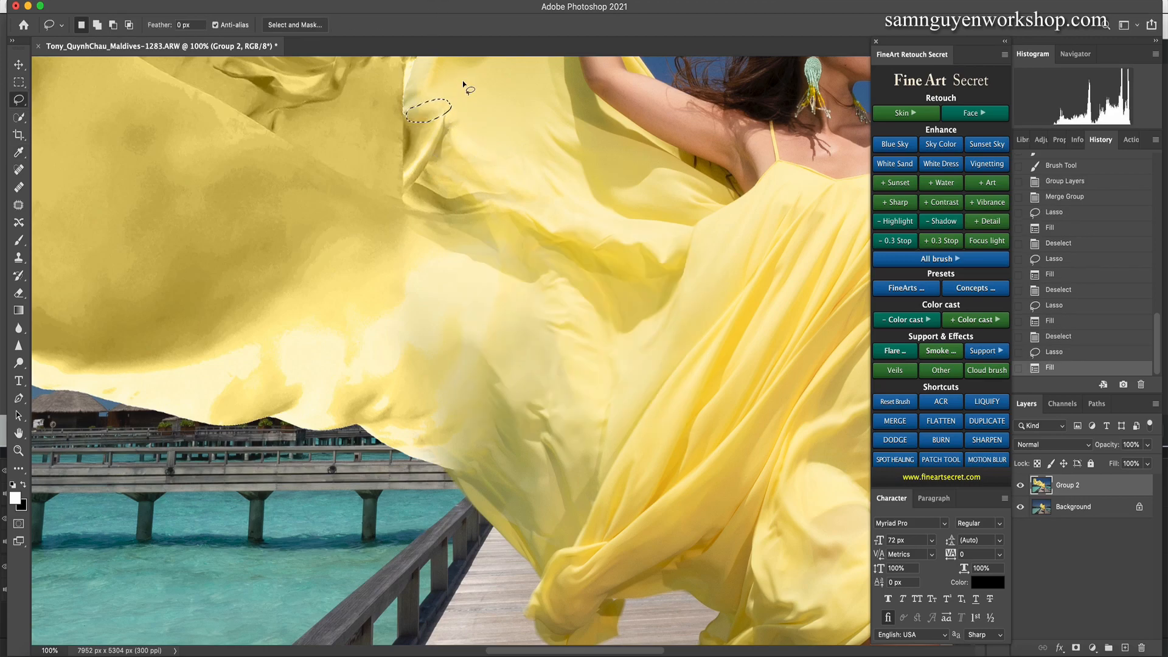
key("super+d")
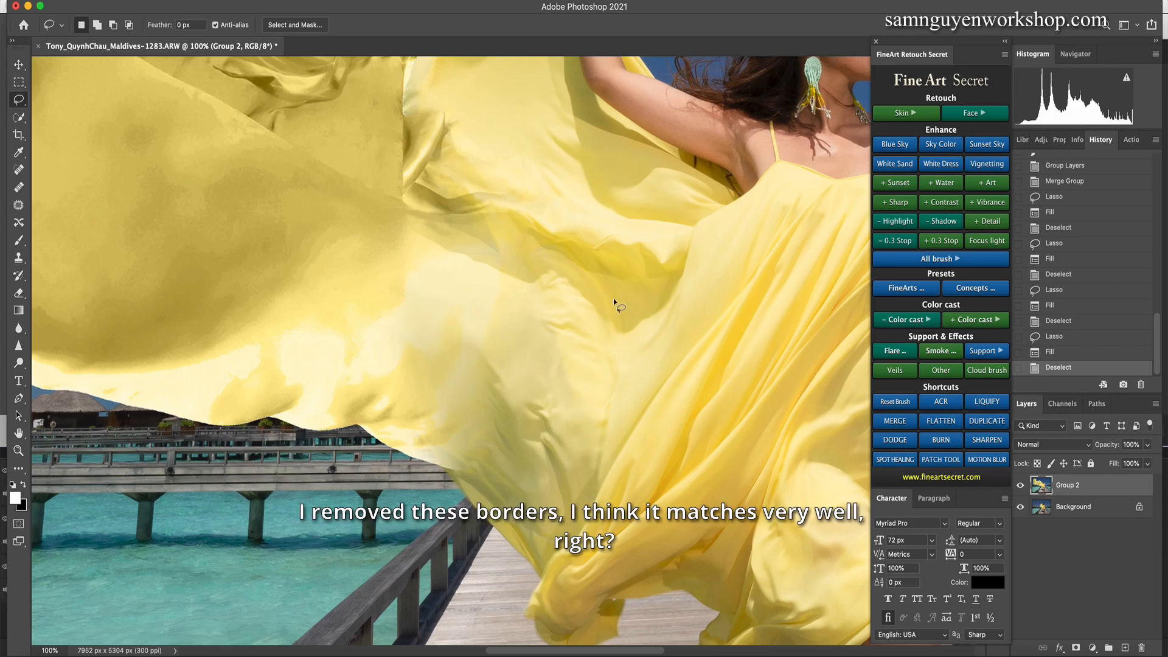
- Duplicate the merged layer and add a Brush Color layer above it from the FineArt brushes
key("super+minus")
key("super+minus")
key("super+minus")
key("super+minus")
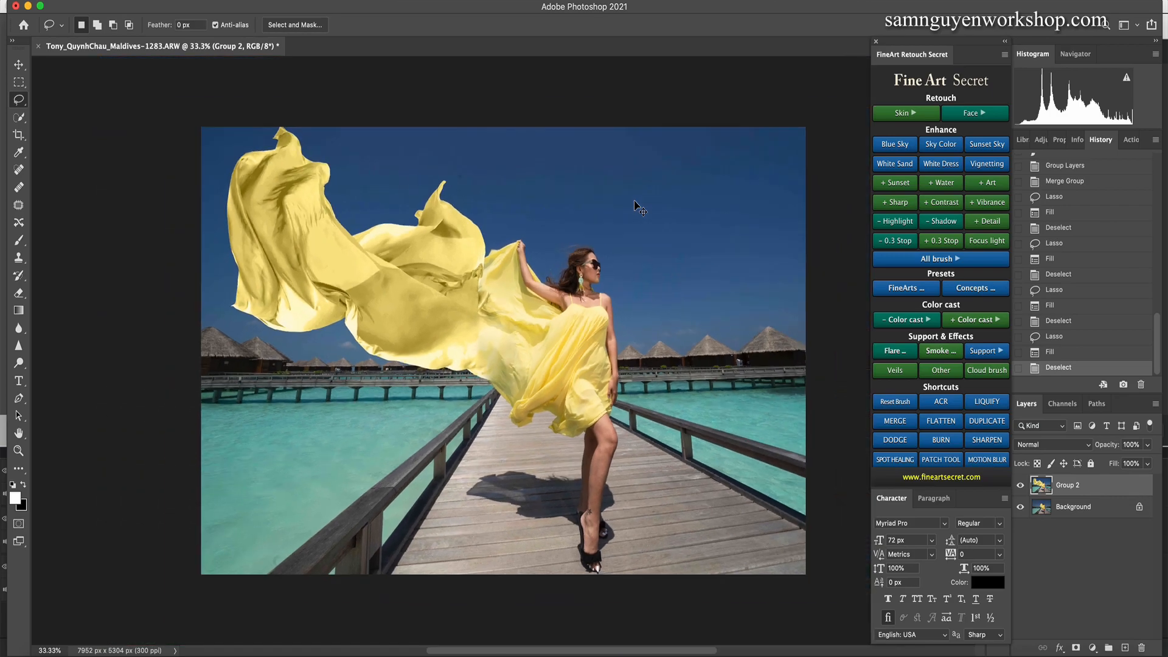
key("super+plus")
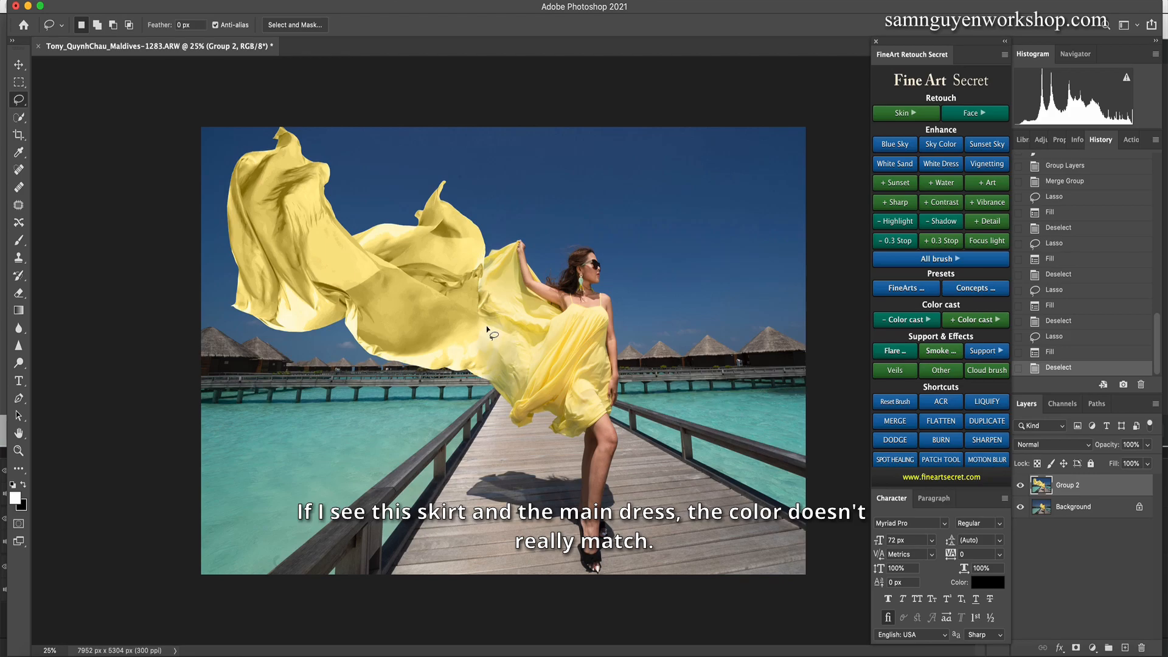
key("super+plus")
key("super+plus")
key("super+plus")
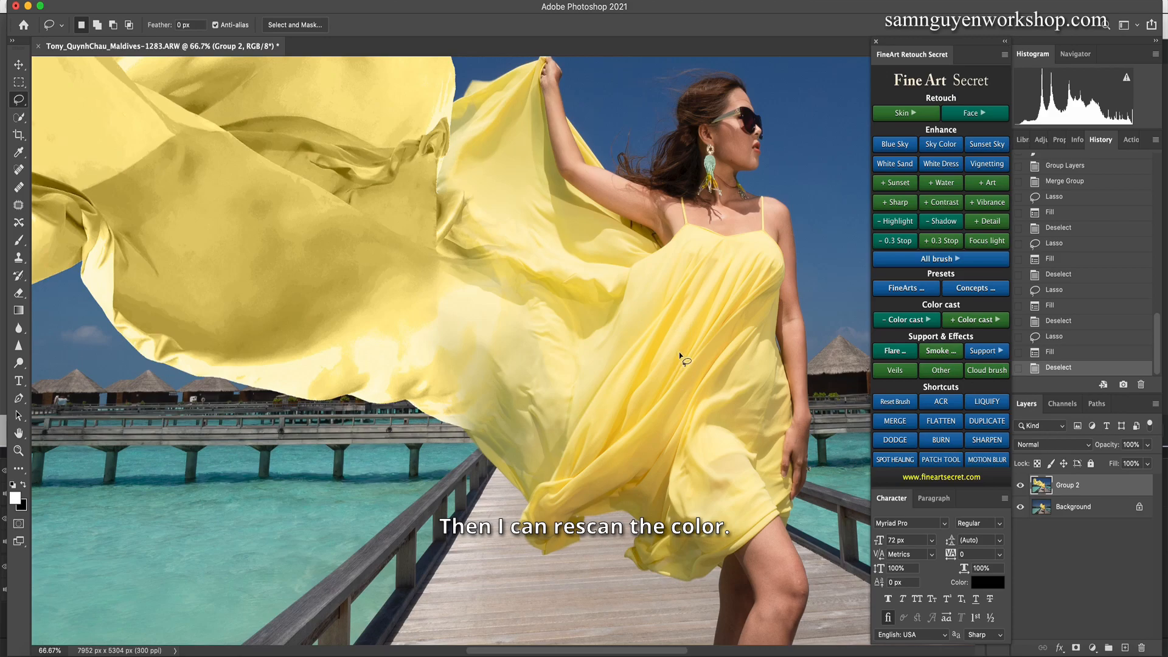
left_click(961, 424)
left_click(937, 259)
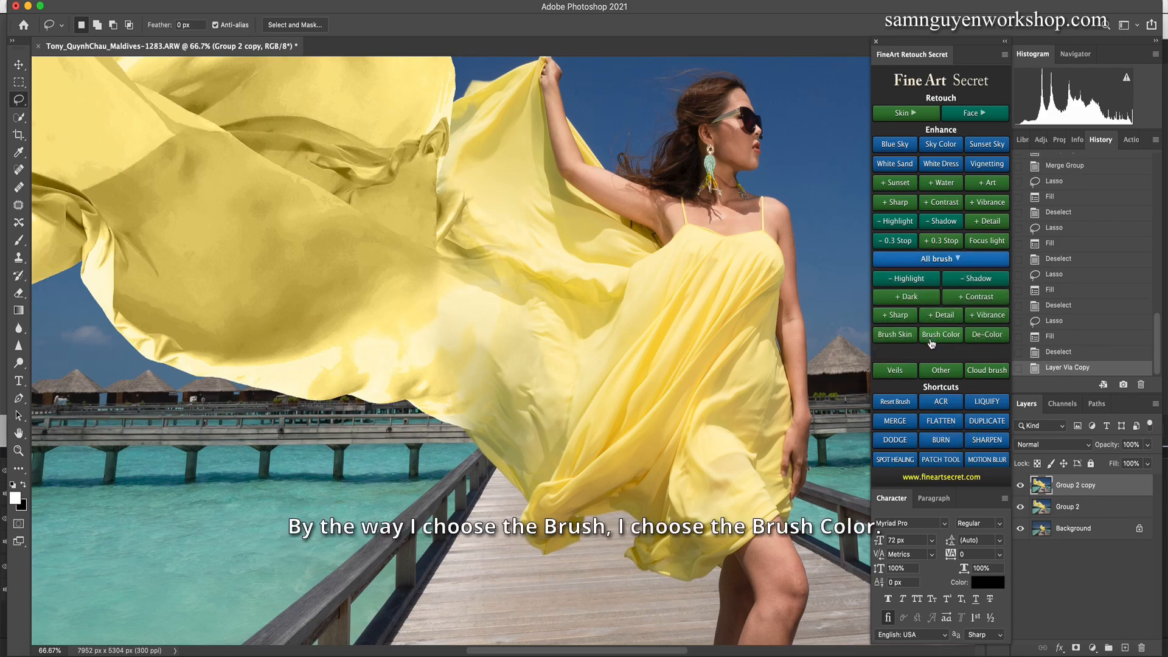
left_click(931, 342)
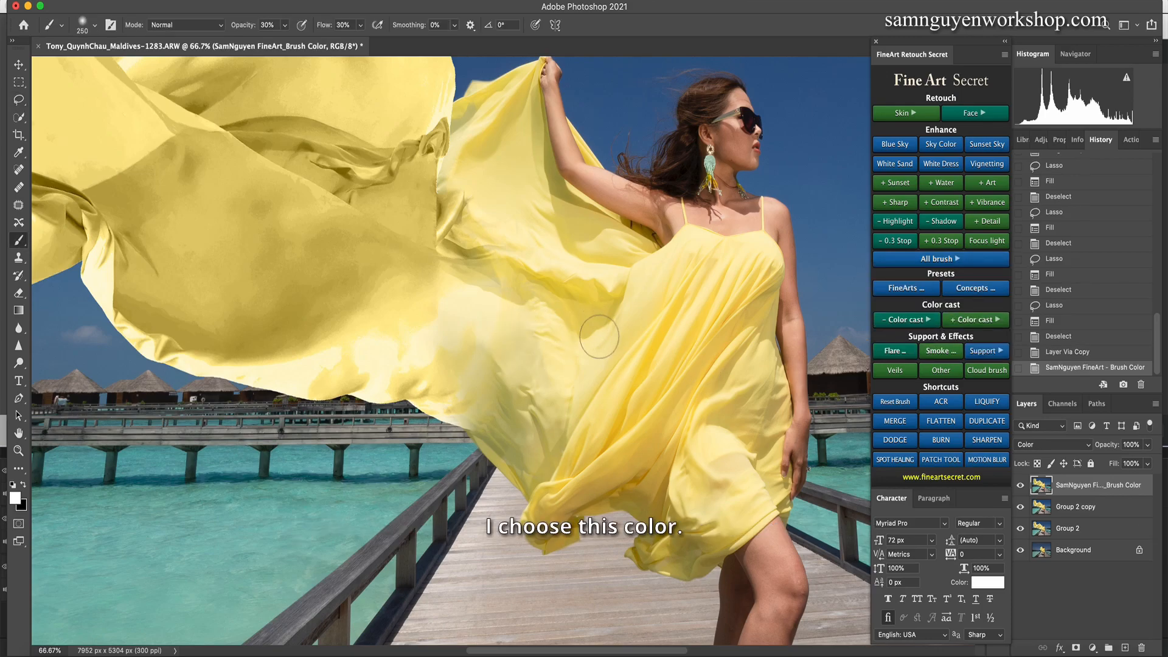
- Sample a pale yellow from the train and paint it over the dress's bodice and skirt on the Brush Color layer
left_click(642, 285, "alt")
key("bracketright")
key("bracketright")
key("bracketright")
mouse_move(724, 287)
left_mouse_down()
mouse_move(656, 378)
mouse_move(674, 372)
mouse_move(672, 400)
left_mouse_up()
key("bracketleft")
key("bracketleft")
key("bracketleft")
key("bracketright")
mouse_move(573, 485)
left_mouse_down()
mouse_move(607, 439)
mouse_move(663, 421)
mouse_move(587, 468)
mouse_move(654, 436)
left_mouse_up()
mouse_move(713, 352)
left_mouse_down()
mouse_move(735, 307)
mouse_move(723, 325)
left_mouse_up()
key("bracketleft")
left_click_drag(682, 496, 676, 520)
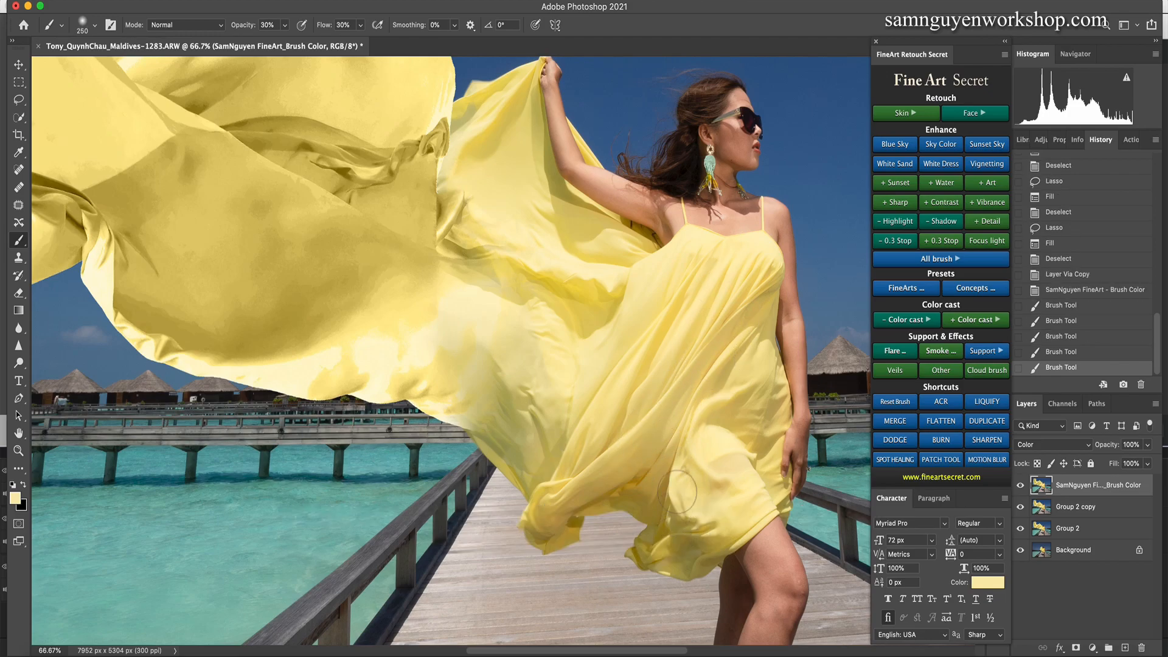
- Paint the sampled yellow over the train and the adjoining part of the veil, varying the brush size
key("bracketright")
key("bracketright")
key("bracketright")
key("bracketright")
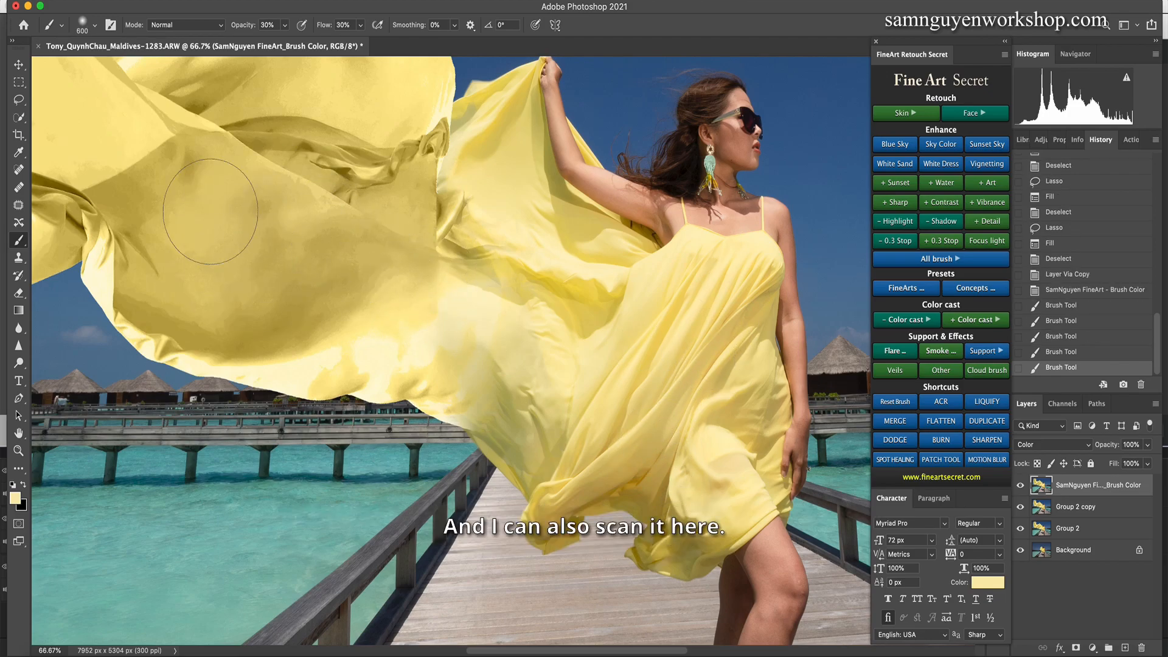
mouse_move(564, 367)
left_mouse_down()
mouse_move(503, 342)
mouse_move(501, 275)
mouse_move(539, 302)
mouse_move(522, 312)
left_mouse_up()
key("bracketleft")
key("bracketleft")
key("bracketleft")
key("bracketleft")
key("bracketleft")
left_click_drag(369, 360, 374, 313)
key("bracketright")
key("bracketright")
key("bracketright")
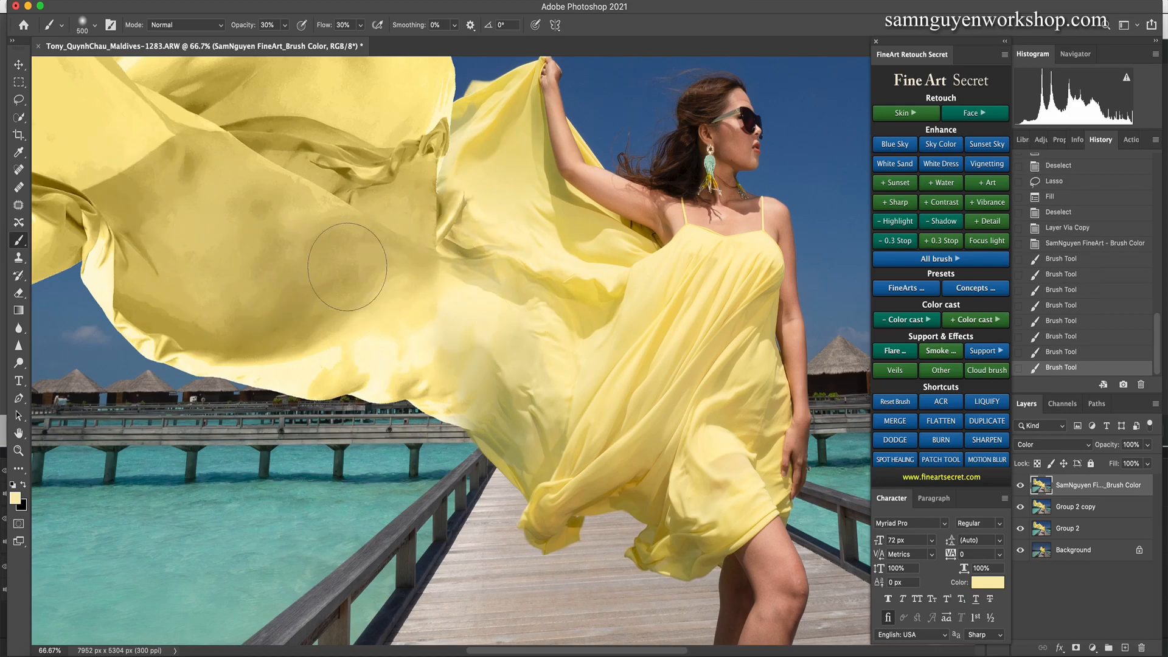
- Examine the whole composite and the seam between the veil and the train at 100% zoom
key("super+minus")
key("super+minus")
key("super+minus")
key("super+minus")
key("super+plus")
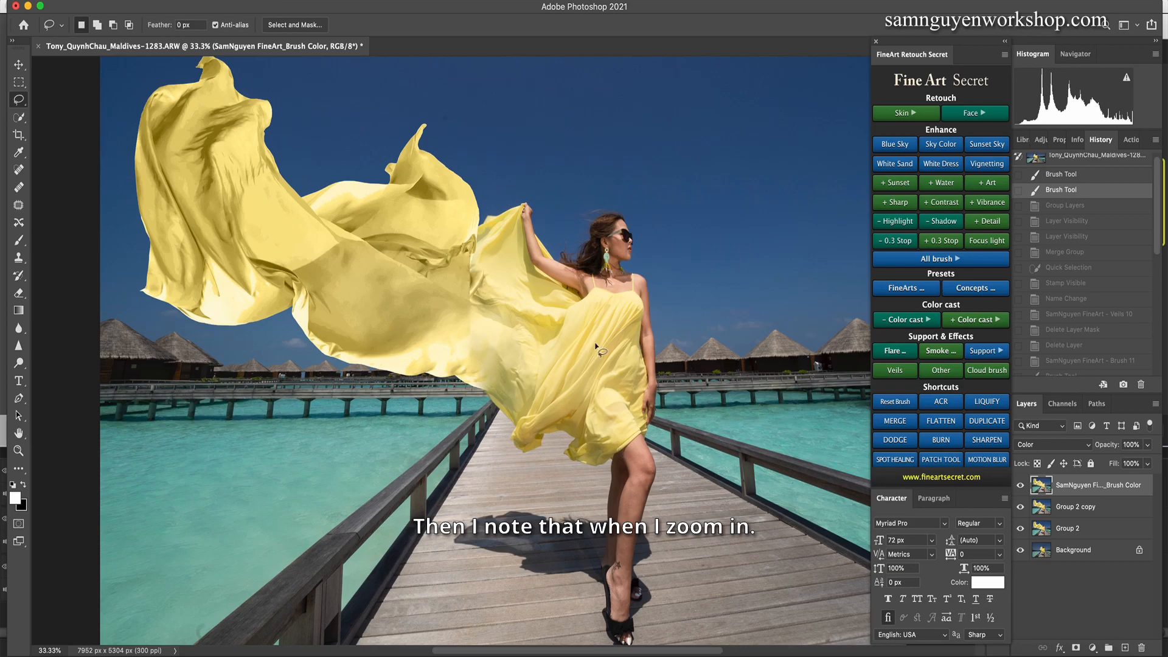
key("super+plus")
key("super+plus")
key("super+plus")
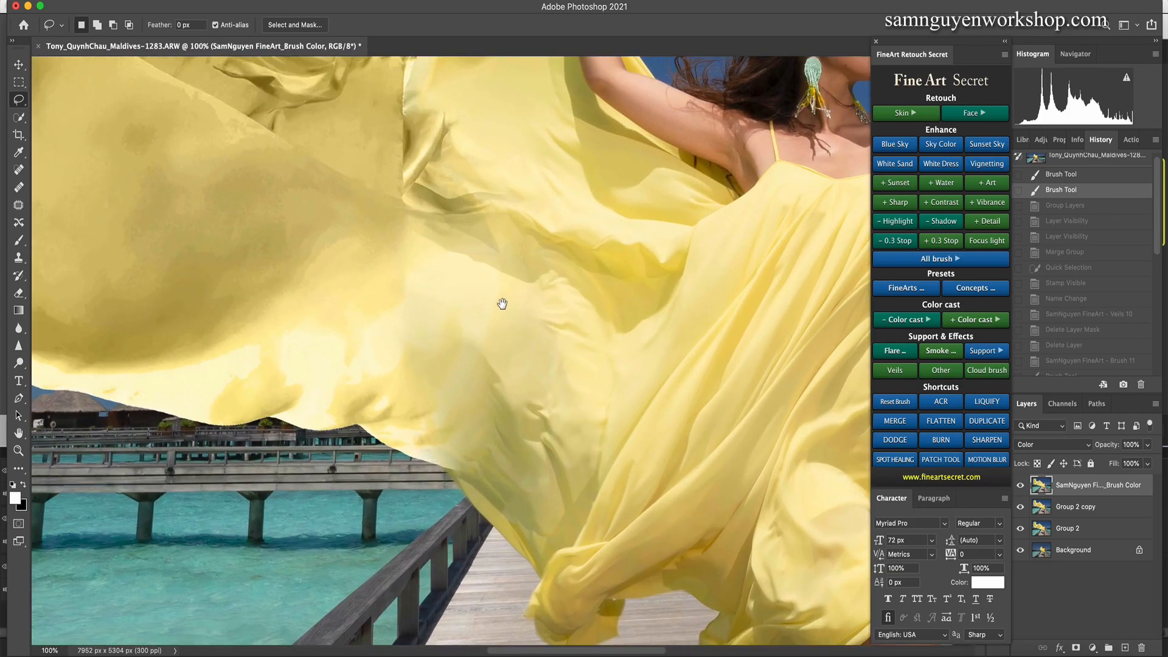
left_click_drag(502, 303, 561, 457)
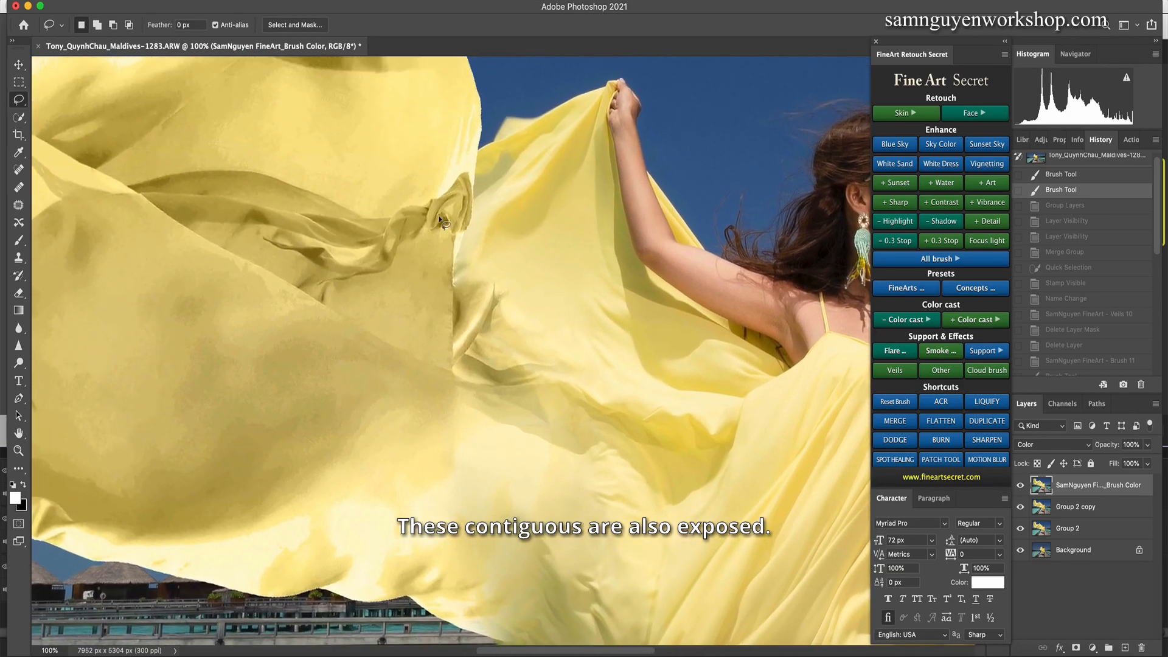
- Group the Brush Color, Group 2 copy and Group 2 layers and merge them into a single layer
left_click(1095, 535, "shift")
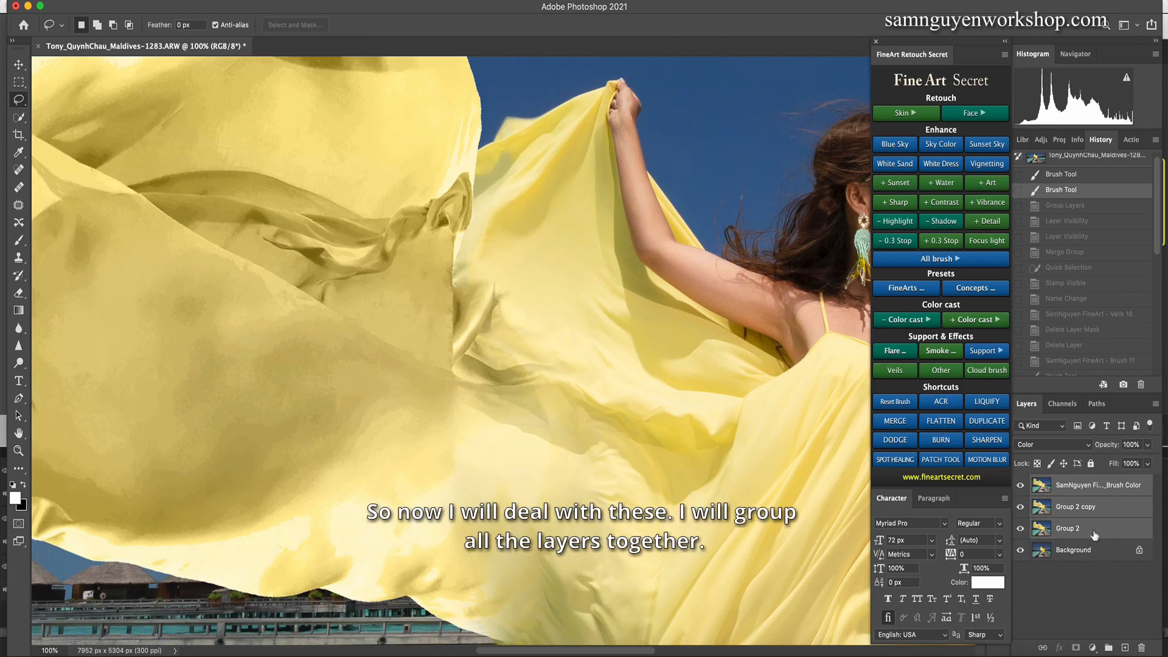
key("ctrl+g")
key("ctrl+e")
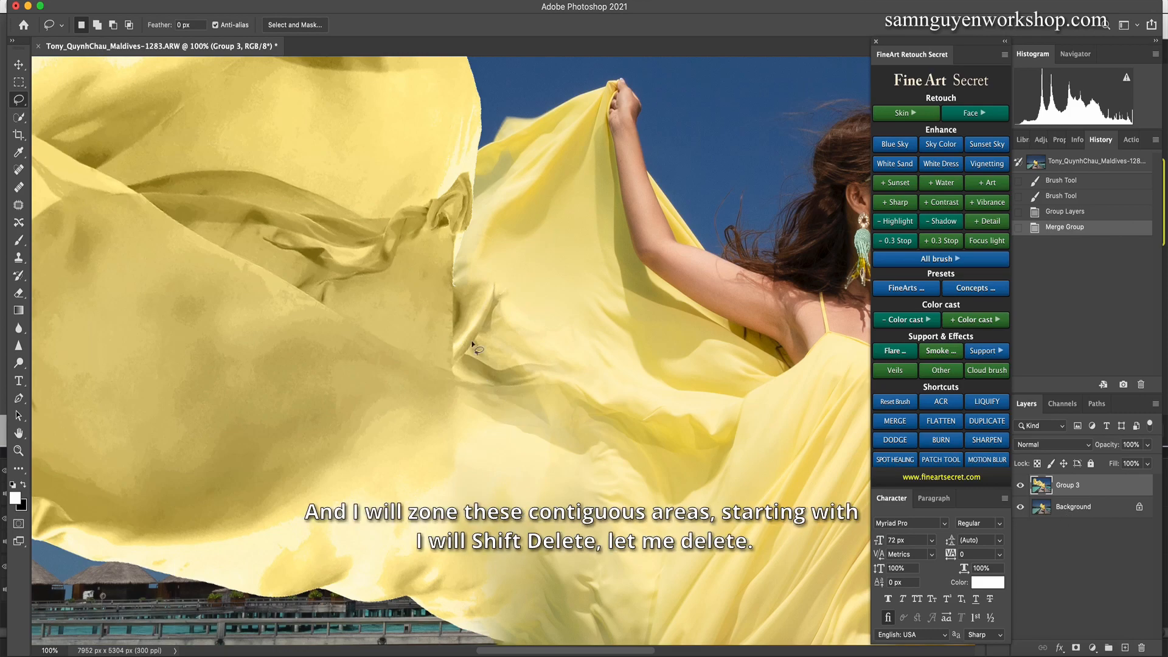
- Lasso the shadowed fold on the seam between veil and train and replace it with Content-Aware Fill, including its upper remnant
mouse_move(451, 283)
left_mouse_down()
mouse_move(448, 374)
mouse_move(476, 350)
mouse_move(507, 281)
mouse_move(461, 278)
left_mouse_up()
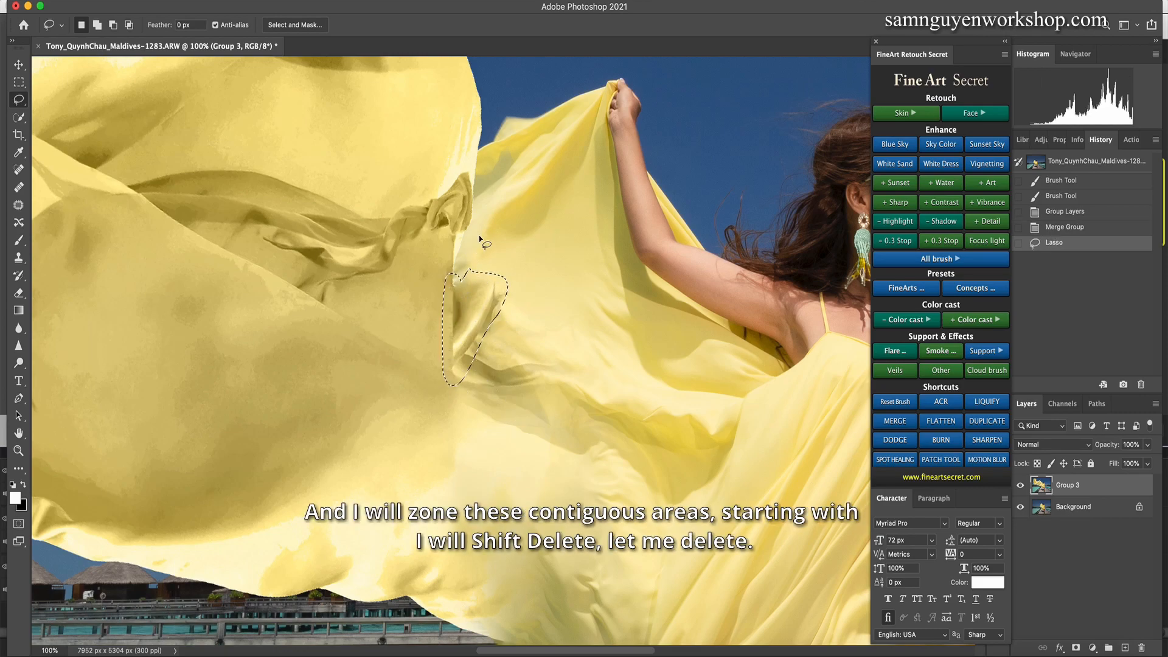
key("shift+Delete")
key("Return")
key("ctrl+d")
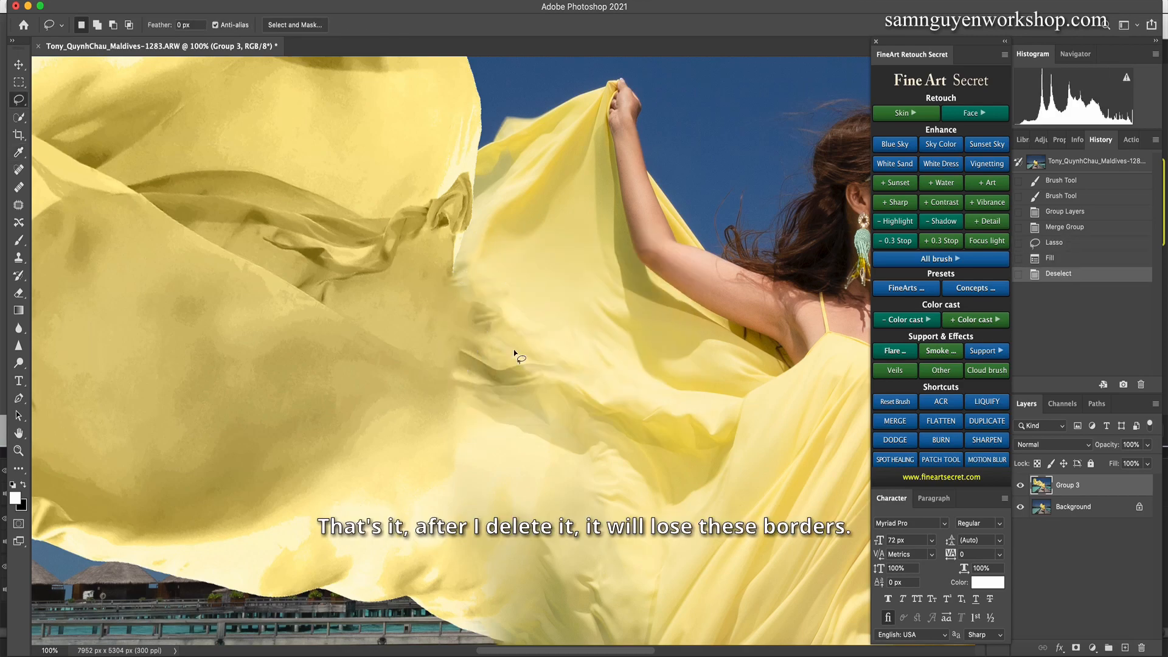
mouse_move(474, 283)
left_mouse_down()
mouse_move(465, 336)
mouse_move(504, 326)
mouse_move(478, 285)
left_mouse_up()
key("shift+Delete")
key("Return")
key("ctrl+d")
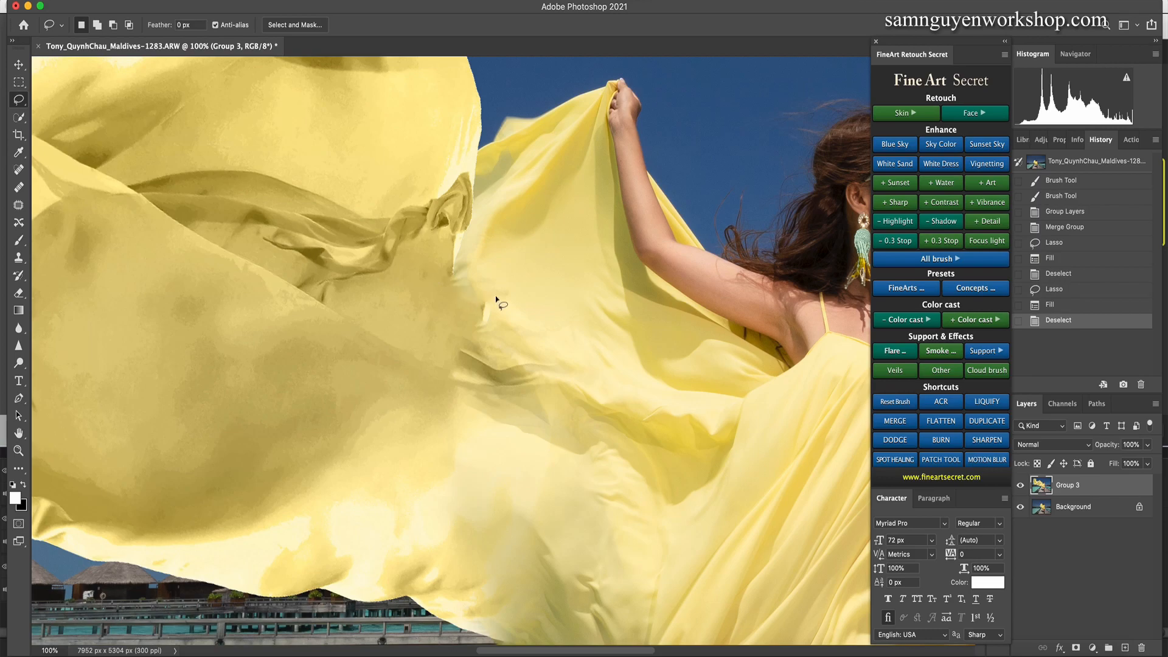
- Lasso the leftover marks and dark crease lower along the seam and replace each with Content-Aware Fill
mouse_move(493, 303)
left_mouse_down()
mouse_move(482, 328)
mouse_move(494, 299)
left_mouse_up()
key("shift+Delete")
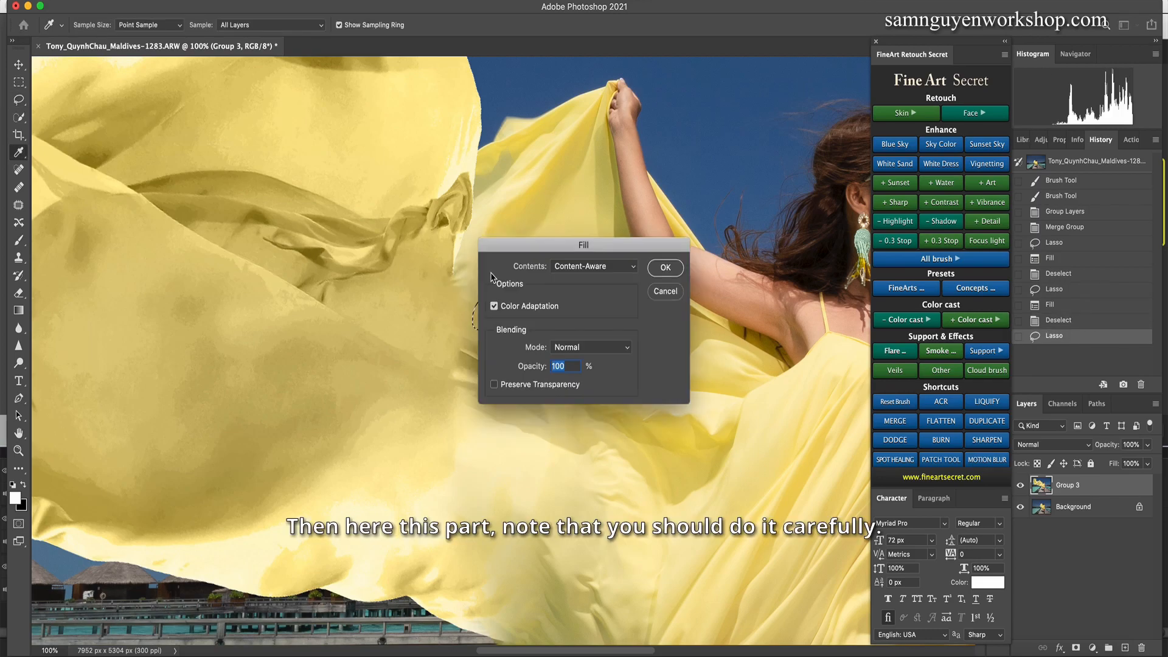
key("Return")
key("ctrl+d")
mouse_move(516, 354)
left_mouse_down()
mouse_move(437, 353)
mouse_move(502, 387)
mouse_move(549, 381)
mouse_move(518, 355)
left_mouse_up()
key("shift+Delete")
key("Return")
key("ctrl+d")
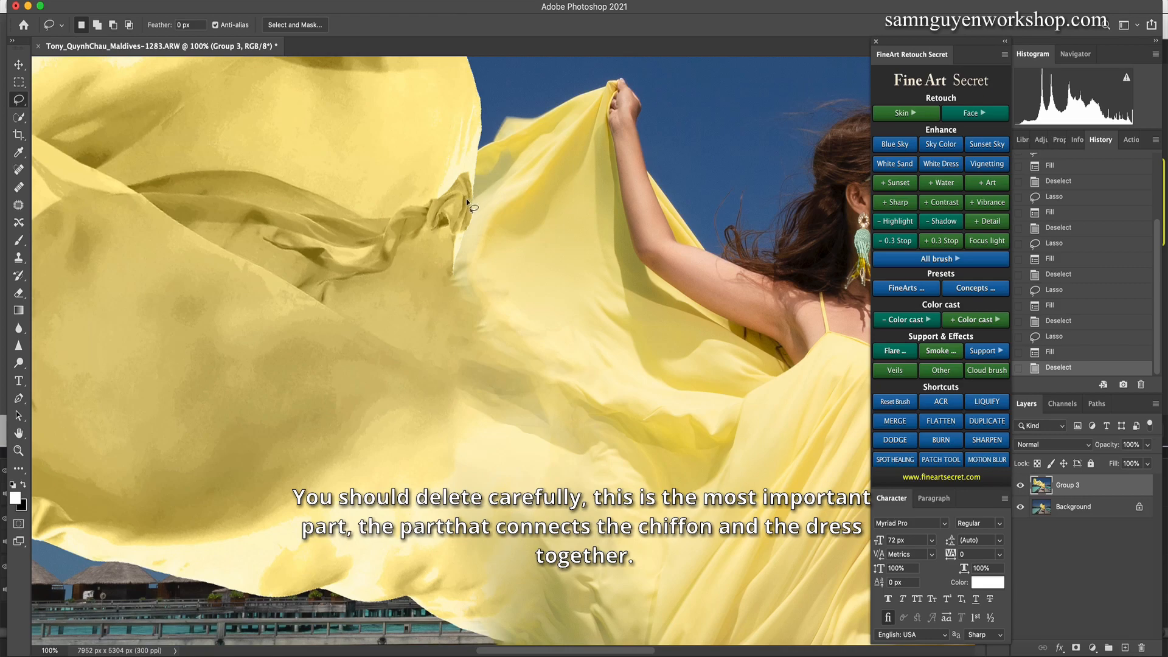
- Remove the veil's bunched knot beside the train by repeatedly lassoing parts of it and applying Content-Aware Fill
mouse_move(474, 179)
left_mouse_down()
mouse_move(453, 188)
mouse_move(452, 268)
mouse_move(468, 256)
mouse_move(480, 179)
mouse_move(419, 239)
mouse_move(481, 177)
mouse_move(453, 213)
mouse_move(481, 182)
mouse_move(396, 228)
mouse_move(438, 210)
left_mouse_up()
key("shift+BackSpace")
key("Return")
key("super+d")
key("shift+BackSpace")
key("Return")
key("super+d")
key("shift+BackSpace")
key("Return")
key("super+d")
key("shift+BackSpace")
key("Return")
key("super+d")
key("shift+BackSpace")
key("Return")
key("super+d")
mouse_move(481, 171)
left_mouse_down()
mouse_move(468, 201)
mouse_move(480, 182)
left_mouse_up()
key("shift+BackSpace")
key("Return")
key("super+d")
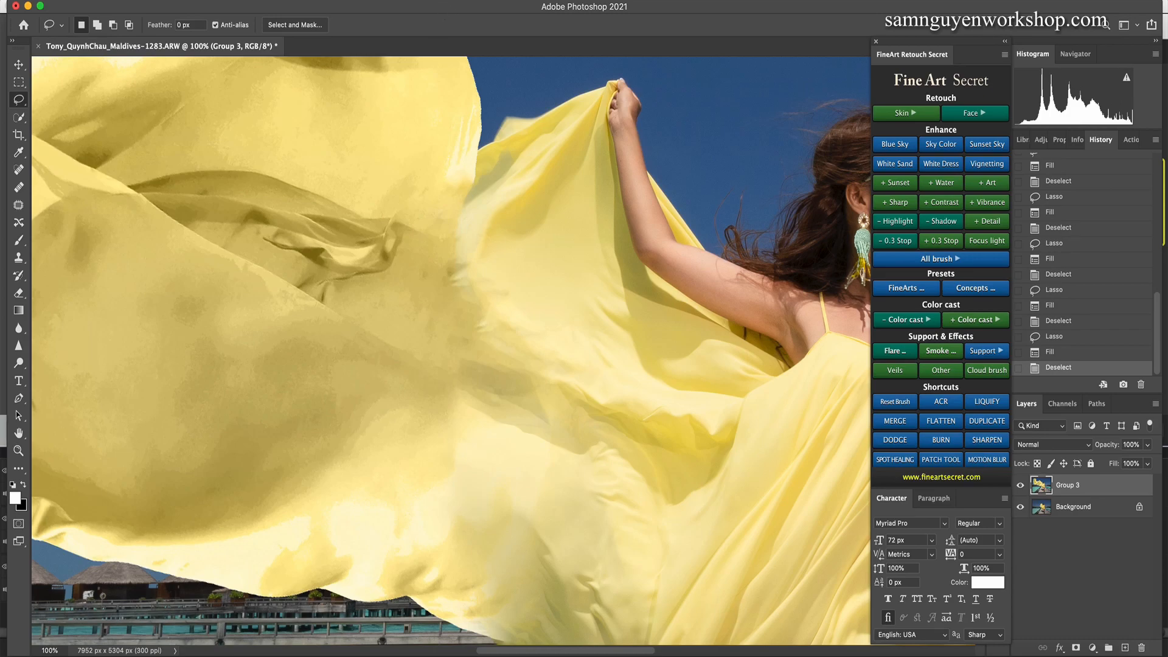
- Lasso the pale edge where the veil meets the raised train and blend it with Content-Aware Fill
mouse_move(498, 224)
left_mouse_down()
mouse_move(450, 204)
mouse_move(486, 204)
left_mouse_up()
key("shift+BackSpace")
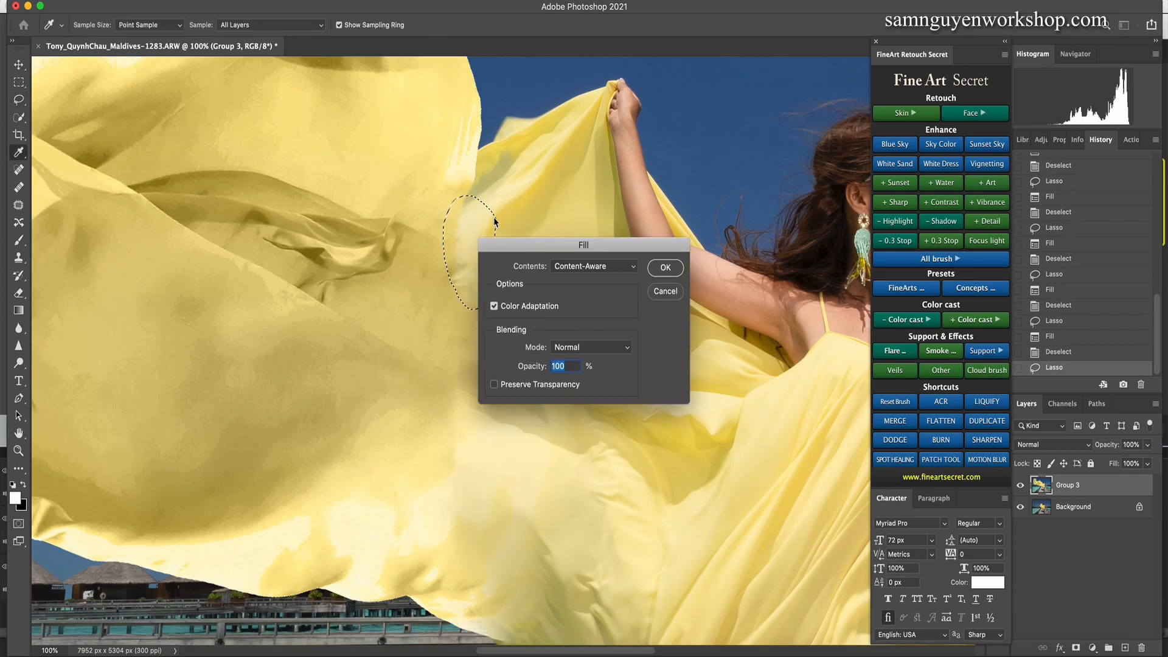
key("Return")
key("super+d")
- Select the small uneven patches below that edge, three of them together, and smooth them with Content-Aware Fill
mouse_move(477, 263)
left_mouse_down()
mouse_move(465, 243)
mouse_move(438, 280)
mouse_move(430, 269)
mouse_move(478, 270)
left_mouse_up()
key("shift+BackSpace")
key("Return")
key("super+d")
left_click_drag(494, 319, 491, 317)
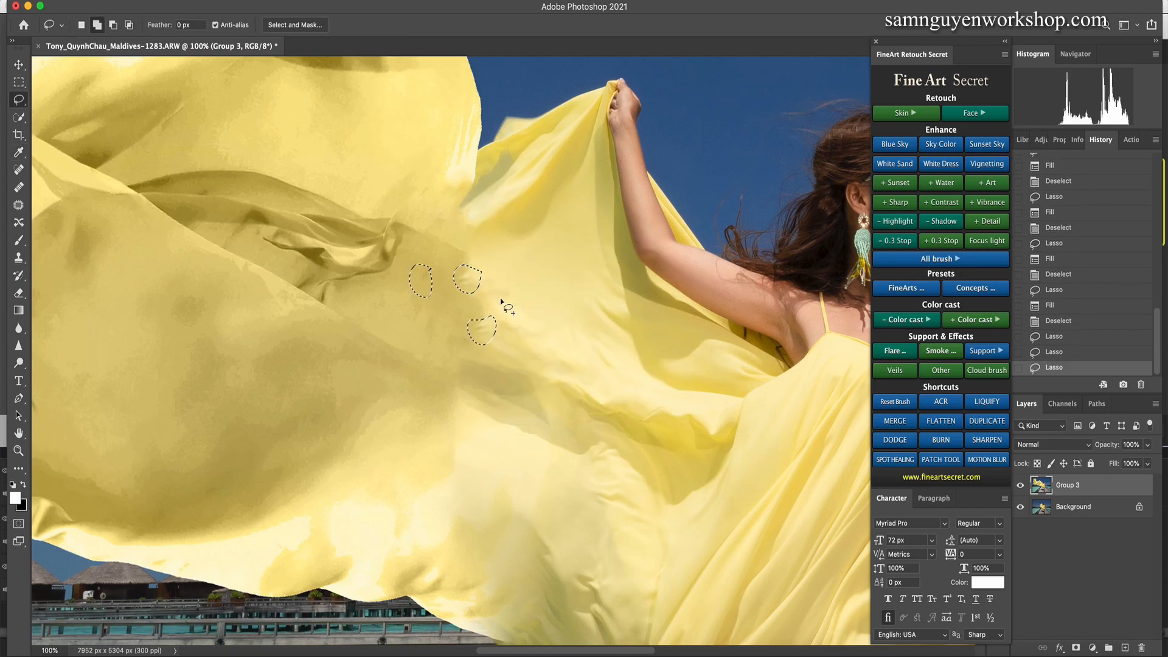
key("shift+BackSpace")
key("Return")
key("super+d")
- Even out the lower veil-to-train transition by lassoing the remaining tonal edges and applying Content-Aware Fill
key("super+0")
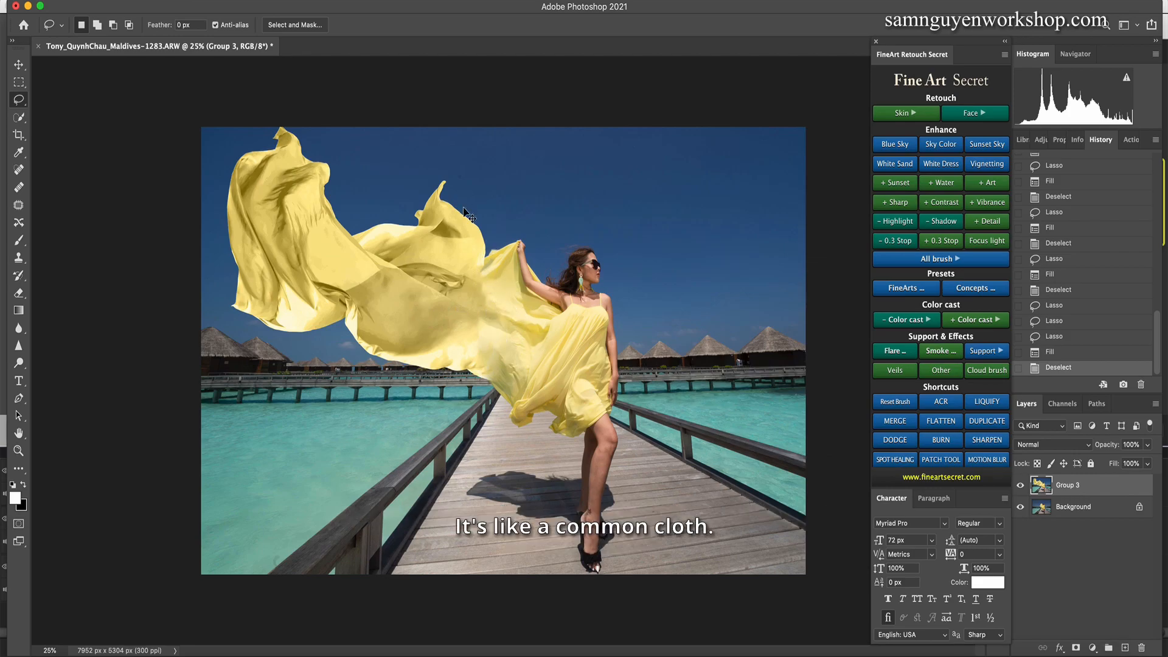
key("super+equal")
key("super+equal")
key("super+equal")
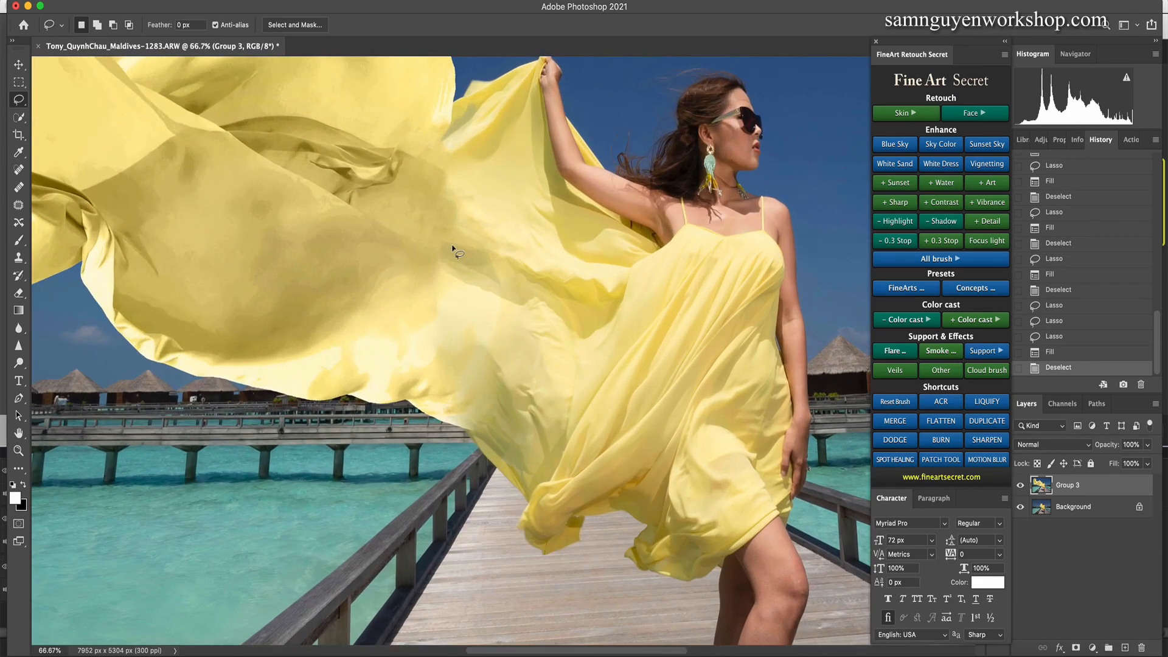
left_click_drag(434, 327, 443, 236)
key("shift+BackSpace")
key("Return")
key("super+d")
mouse_move(436, 239)
left_mouse_down()
mouse_move(420, 292)
mouse_move(425, 249)
left_mouse_up()
key("shift+BackSpace")
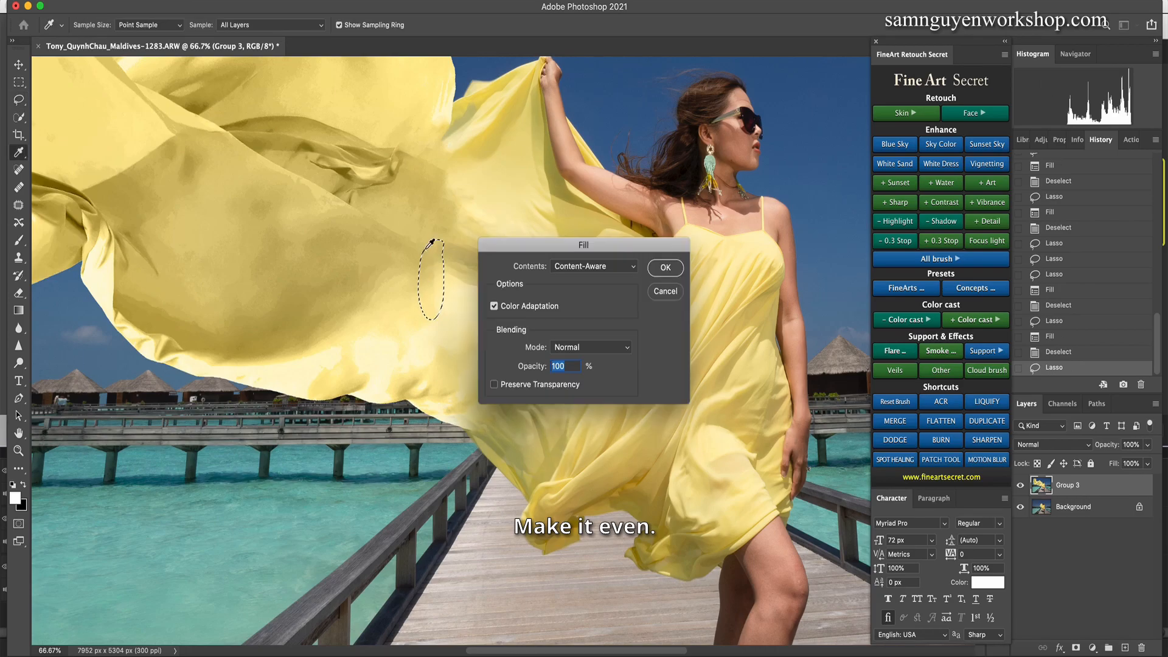
key("Return")
key("super+d")
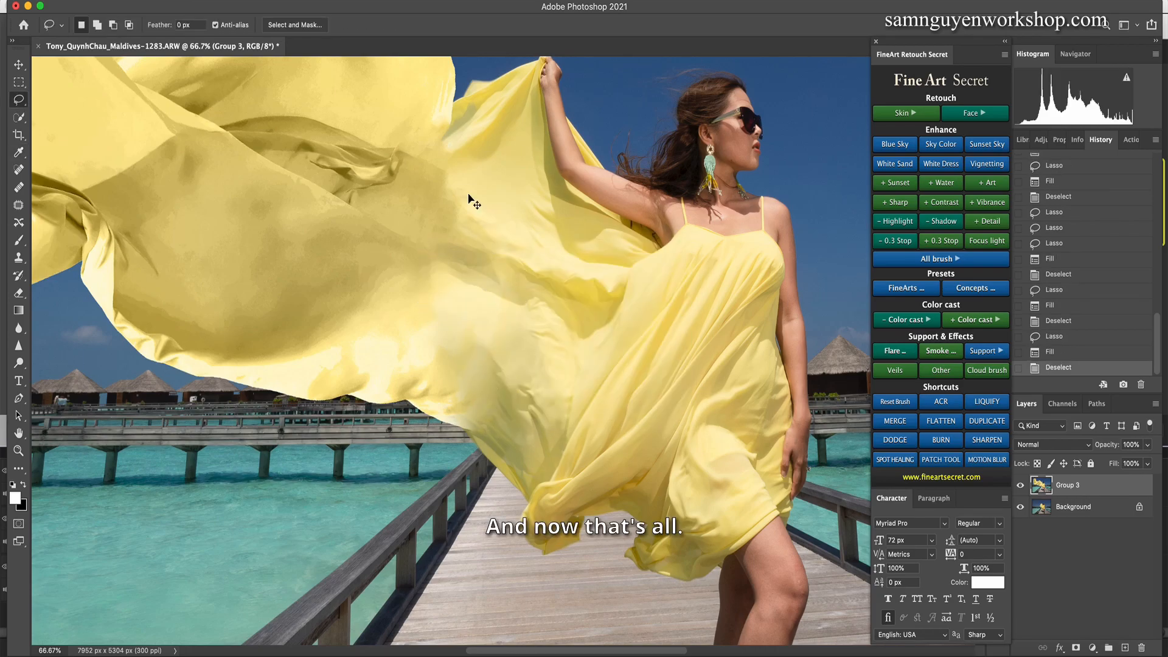
- Compare the whole photo before and after the veil work by toggling the merged layer's visibility
key("super+minus")
key("super+minus")
key("super+minus")
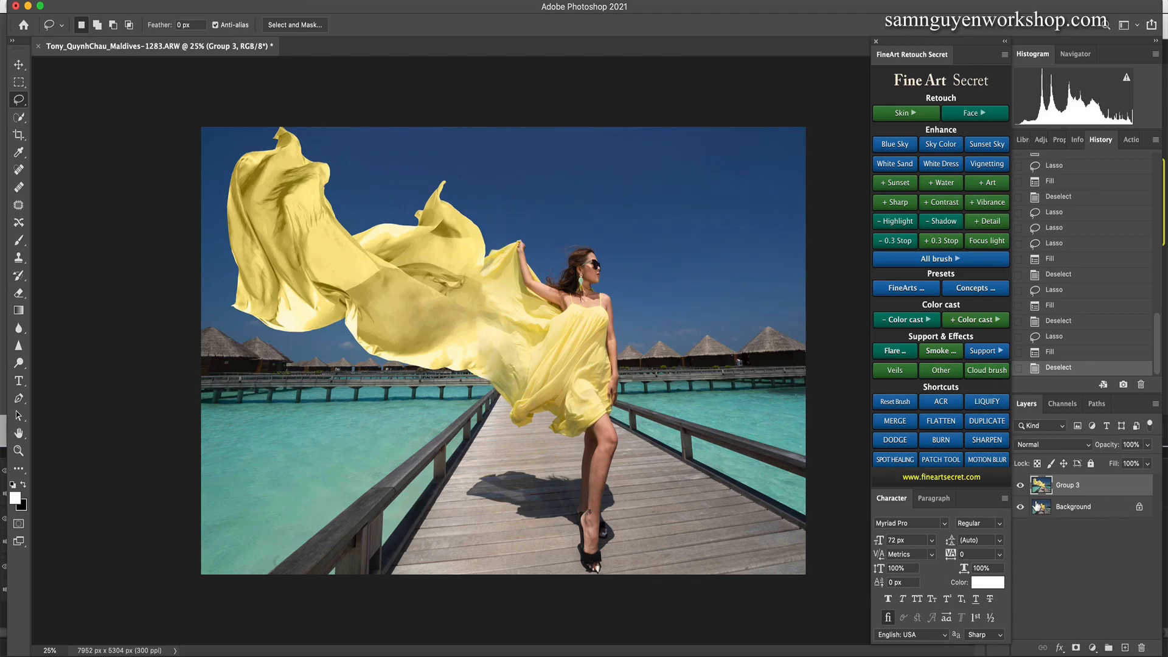
left_click(1020, 485)
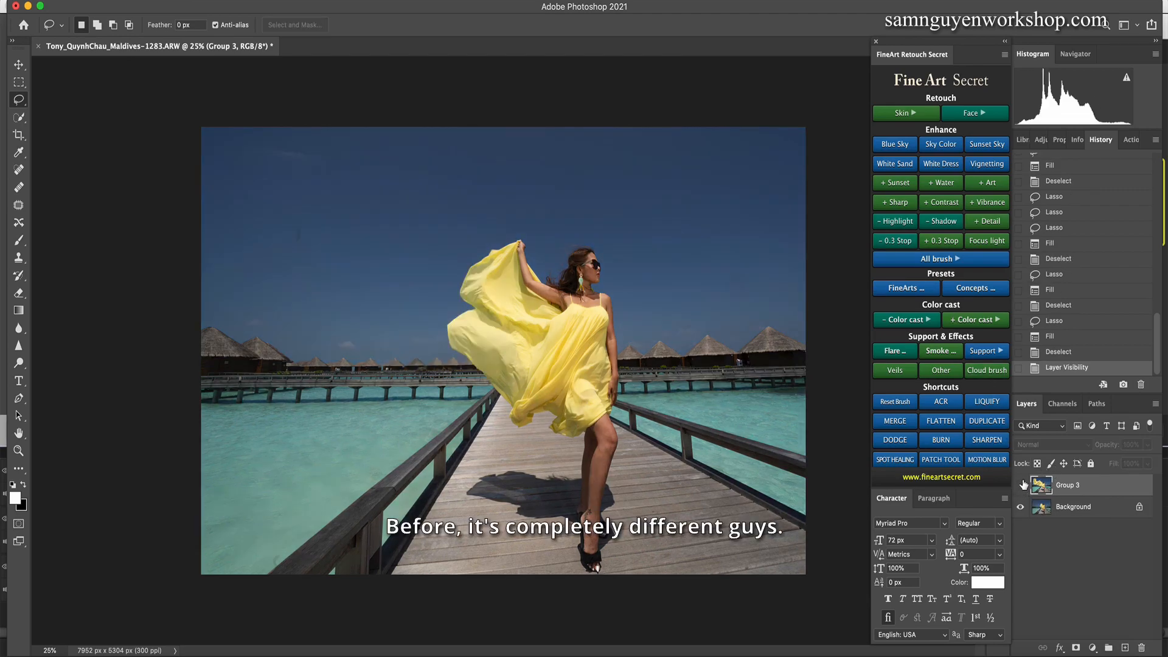
left_click(1021, 485)
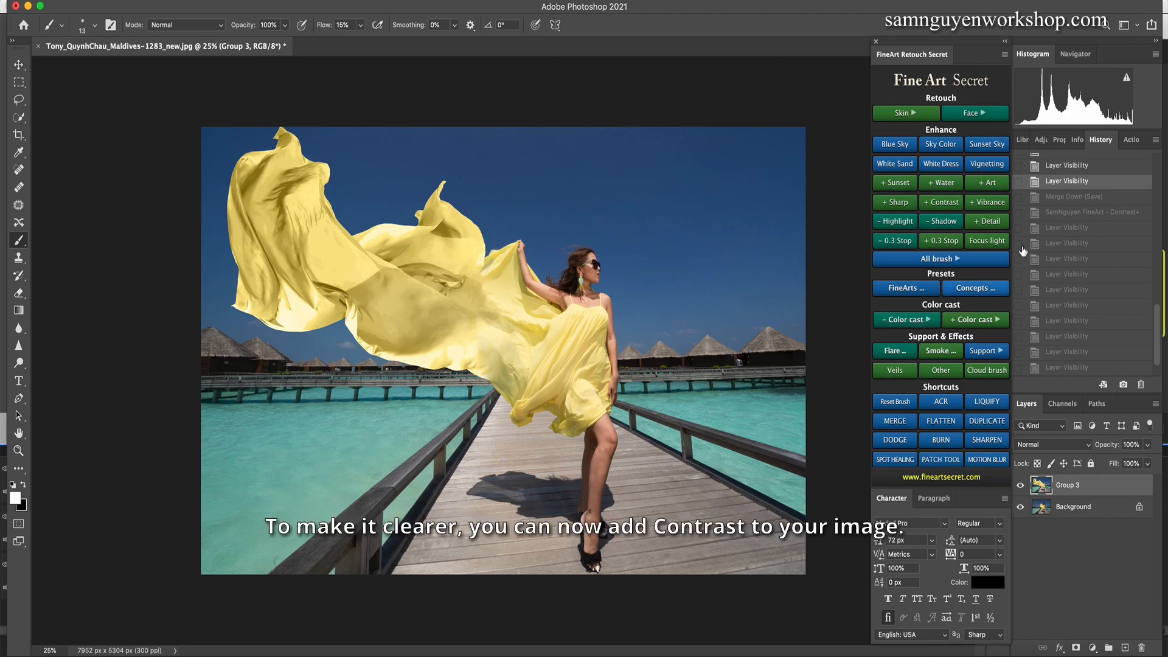
- Apply the FineArt Contrast enhancement twice and set the upper contrast layer's opacity to 50%
left_click(946, 205)
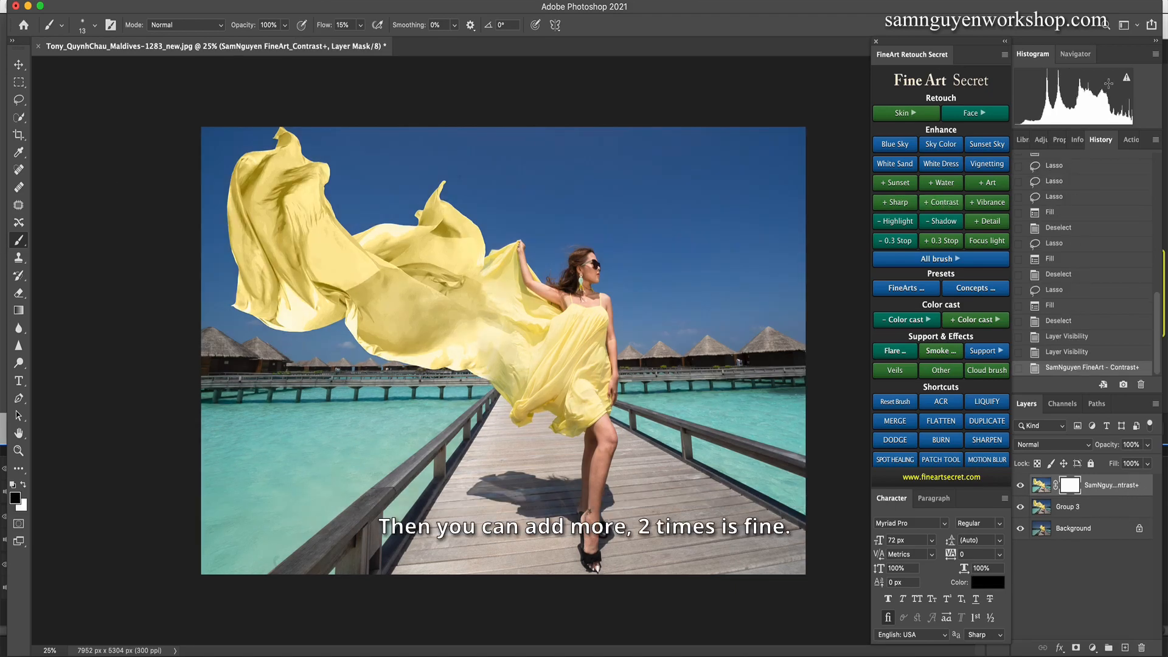
left_click(936, 209)
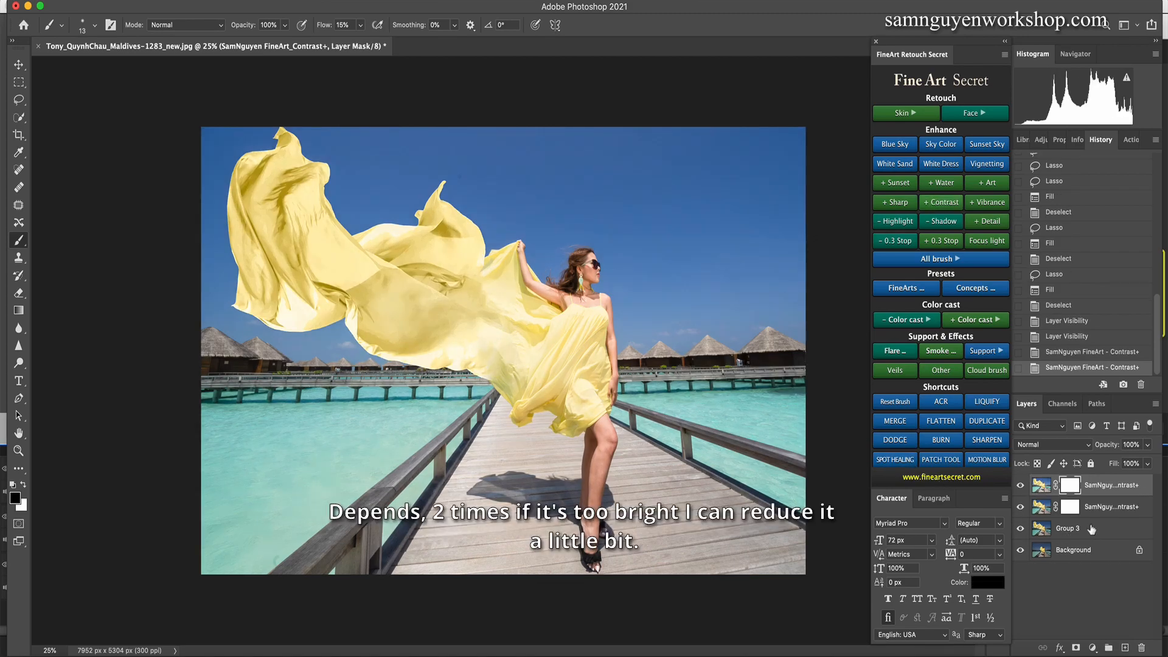
left_click(1148, 445)
left_click_drag(1132, 463, 1121, 464)
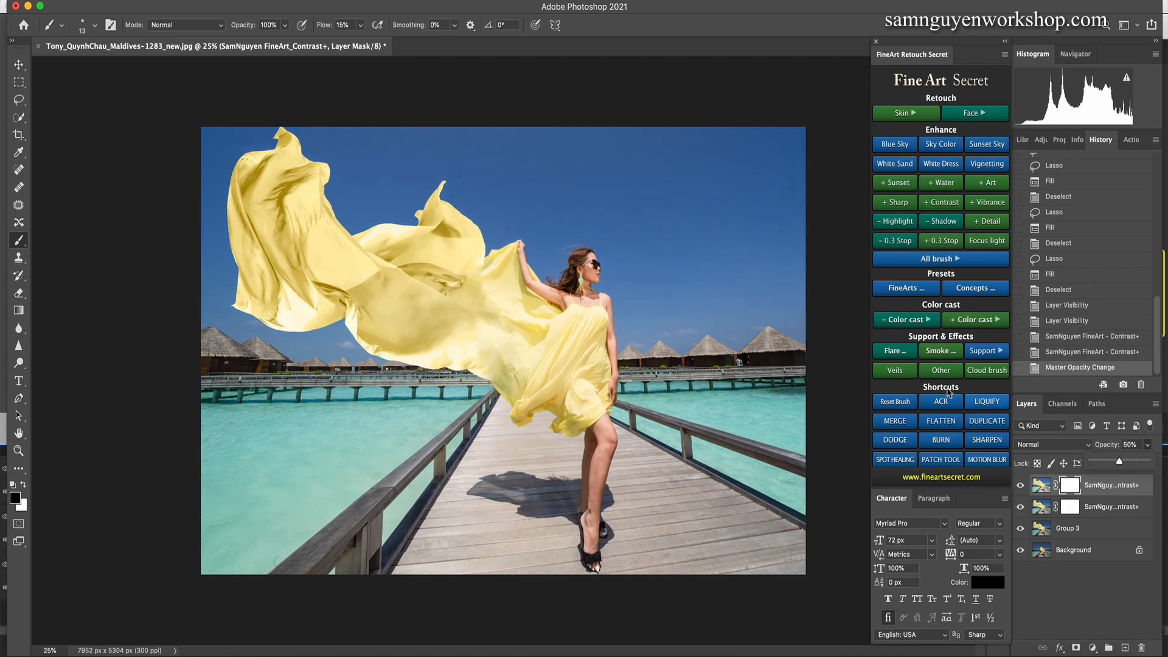
- Group the two contrast layers and compare the photo with and without the group
left_click(1044, 491)
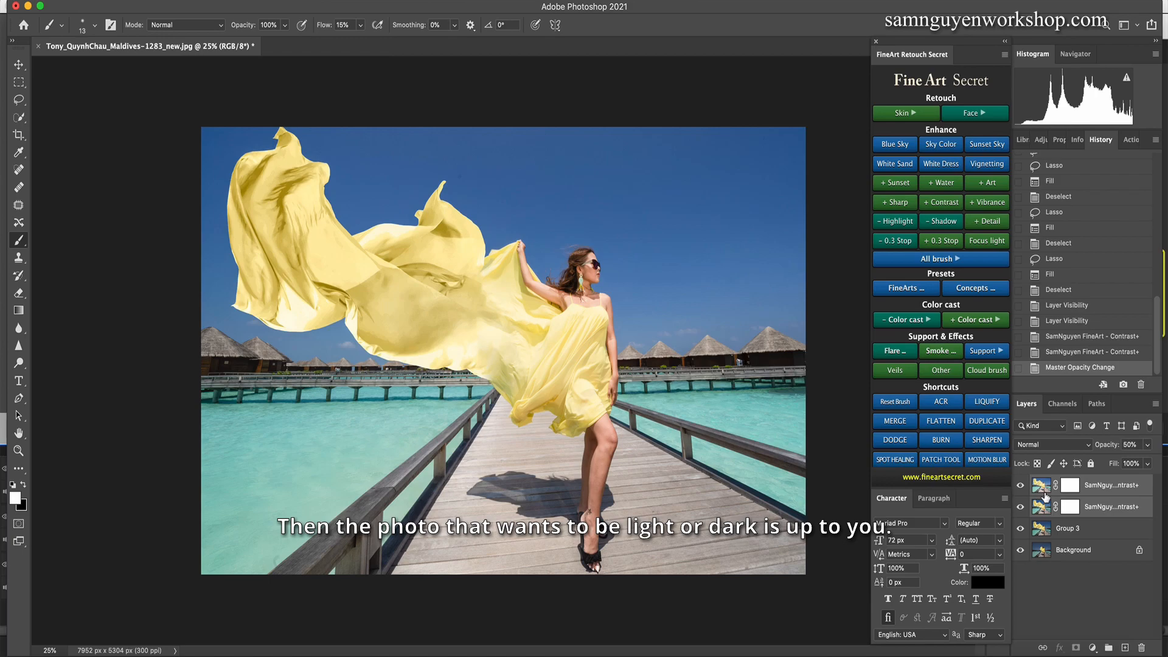
key("super+g")
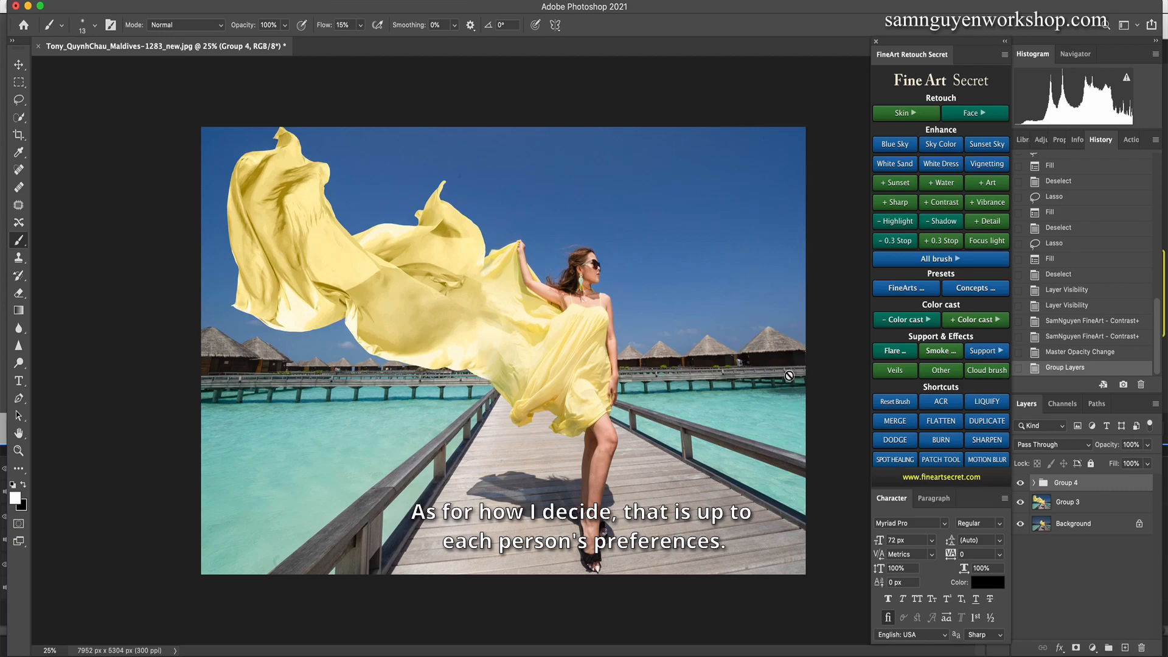
left_click(1020, 484)
left_click(1020, 483)
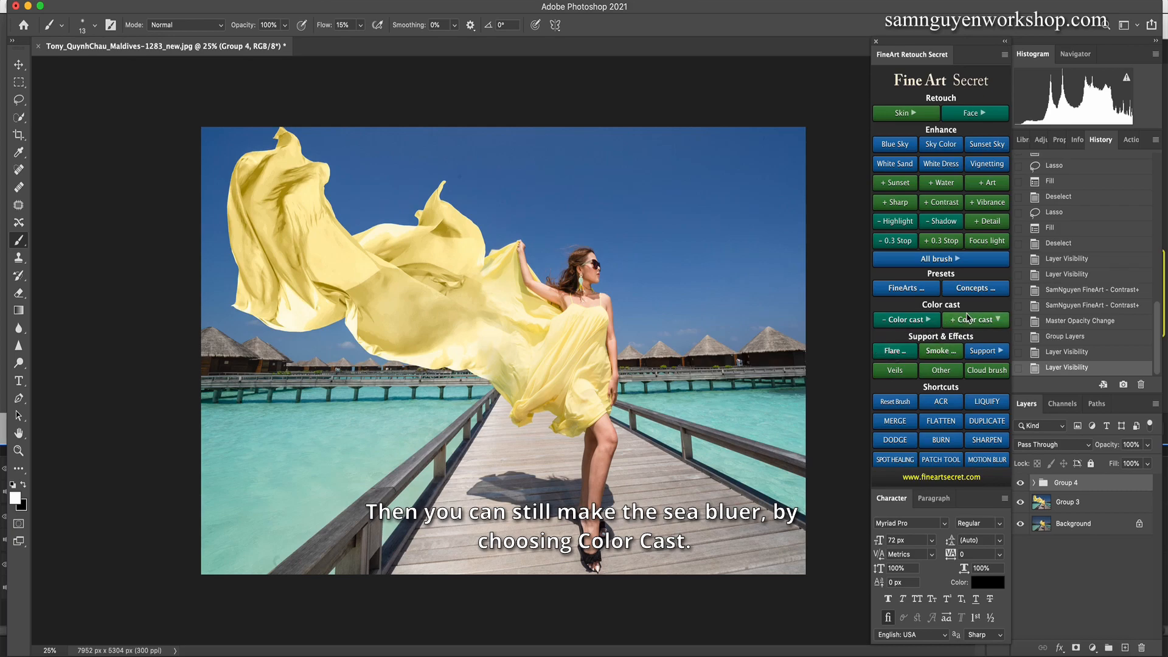
- Add an Aqua color cast layer at 45% opacity and compare the photo with and without it
left_click(968, 319)
left_click(911, 359)
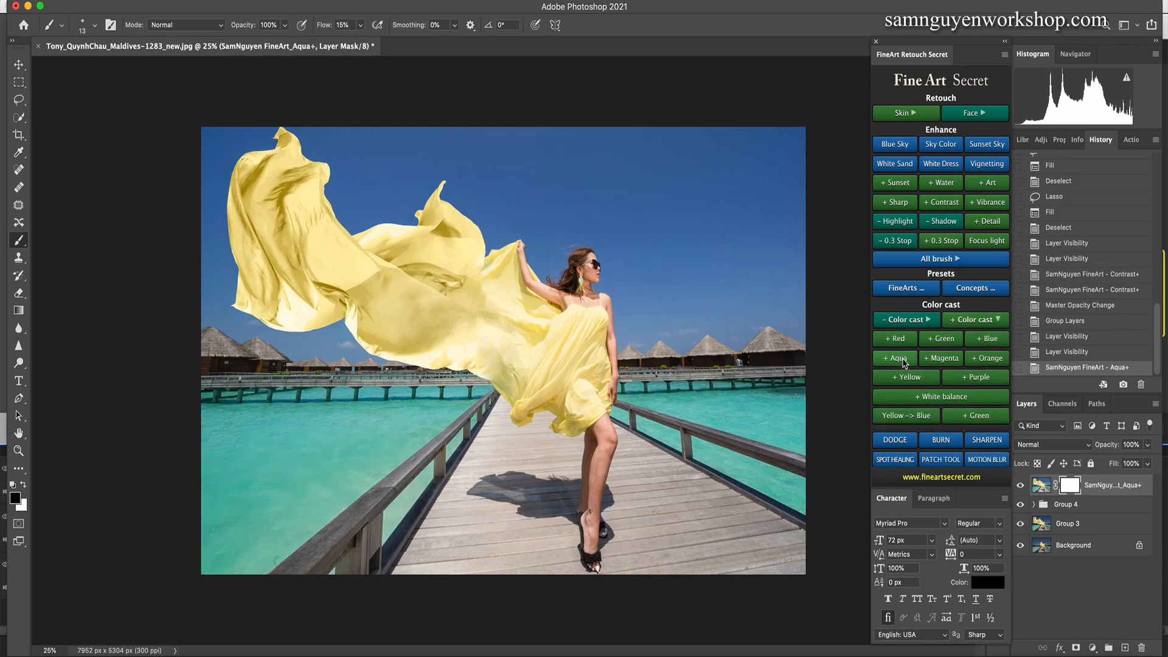
left_click_drag(1150, 447, 1112, 464)
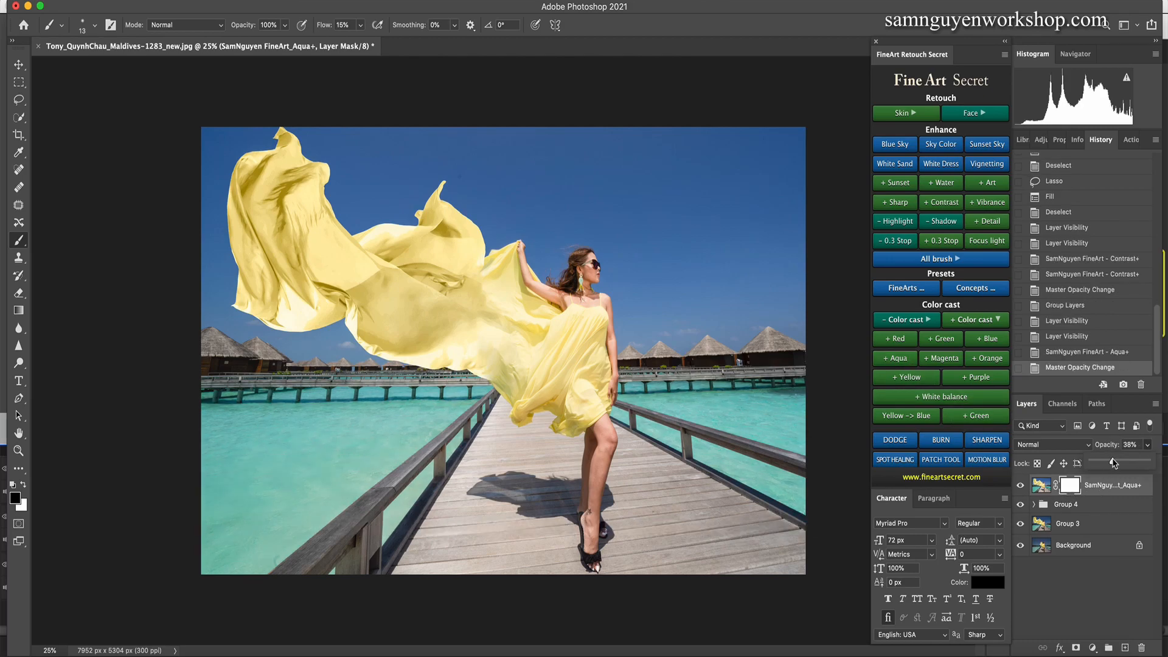
left_click(1021, 485)
left_click(1021, 485)
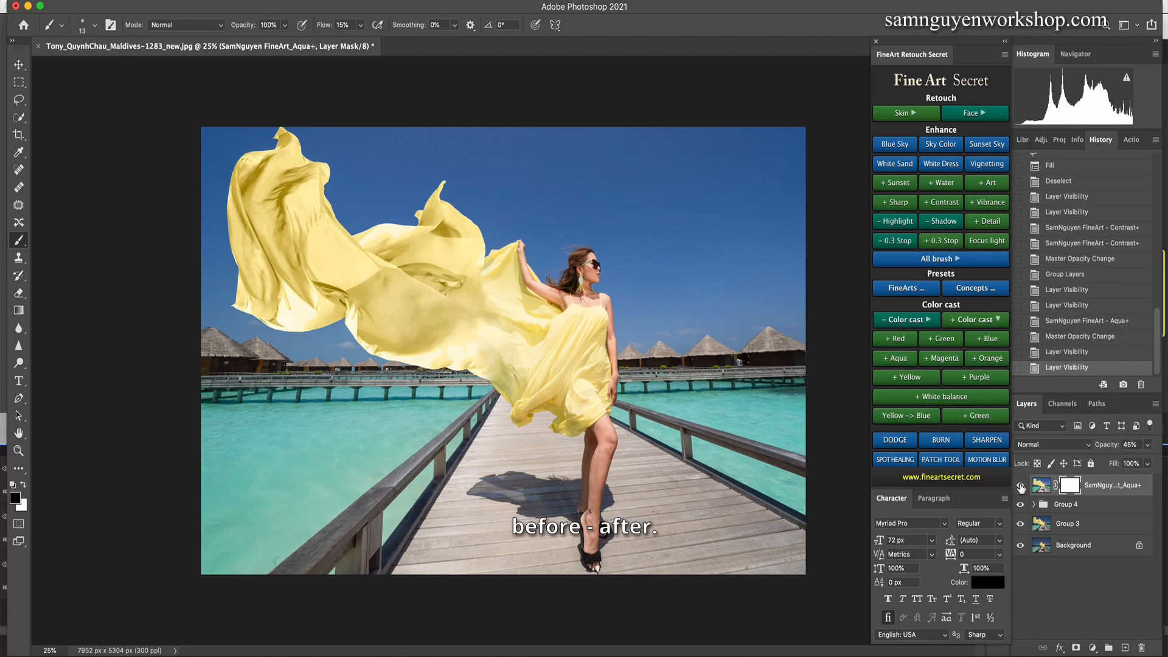